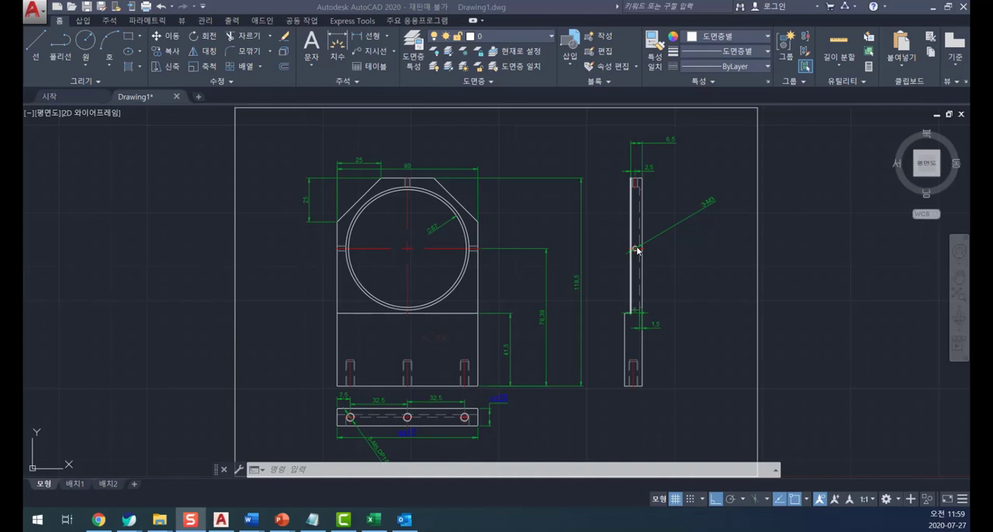
# - Start the PLOT command for the model and choose MF633C/635C as the printer
pyautogui.click(601, 170)
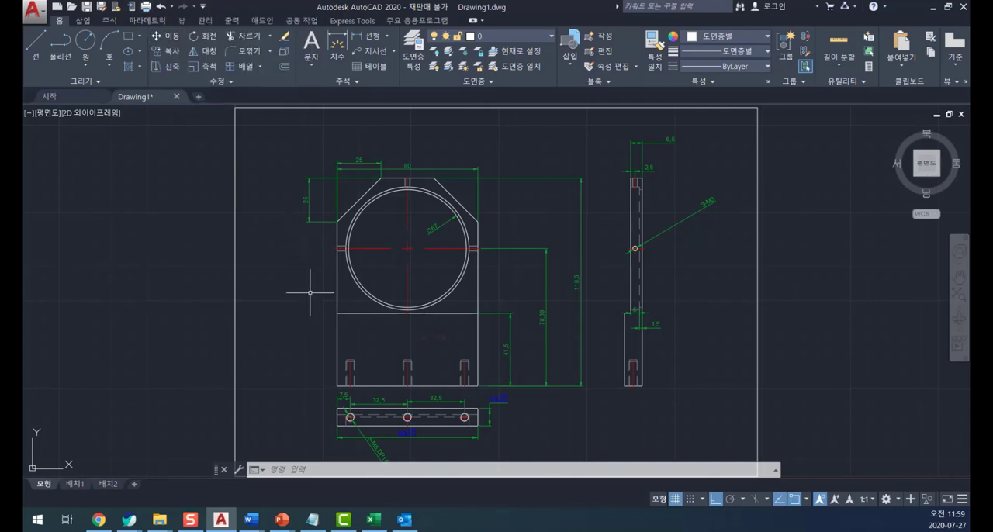
pyautogui.write('PLOT')
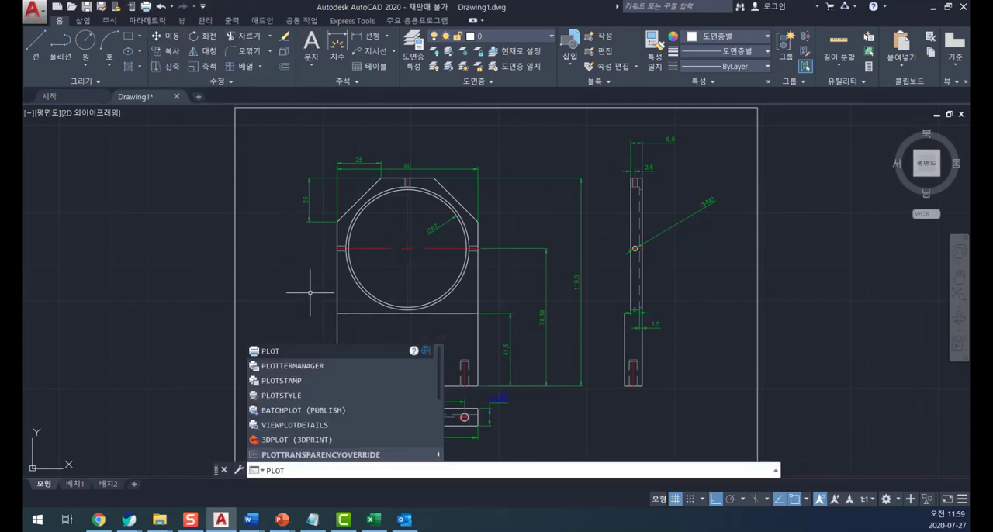
pyautogui.press('Return')
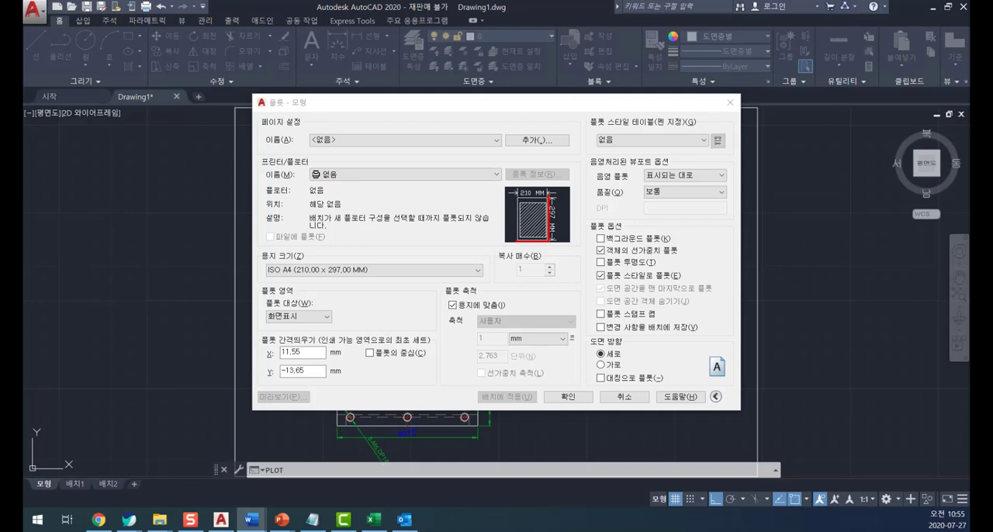
pyautogui.click(425, 141)
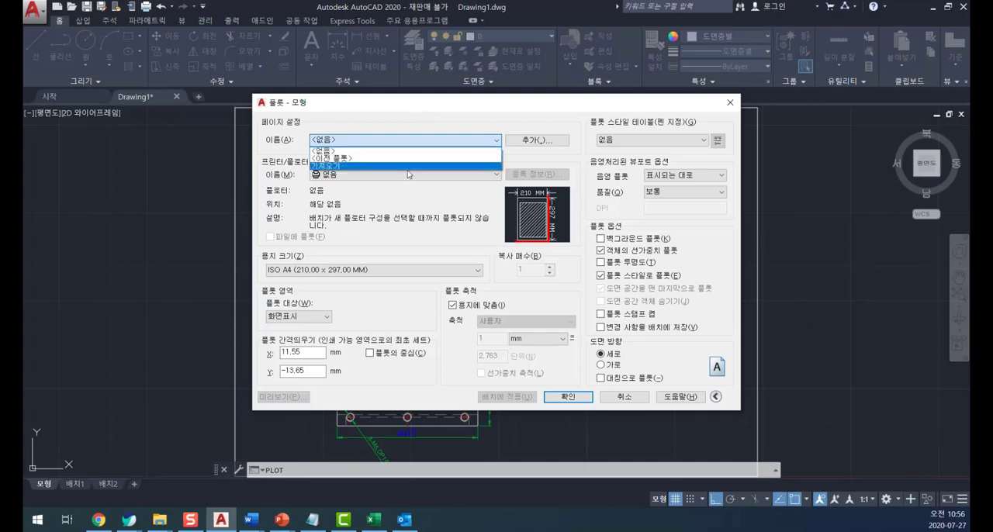
pyautogui.click(387, 112)
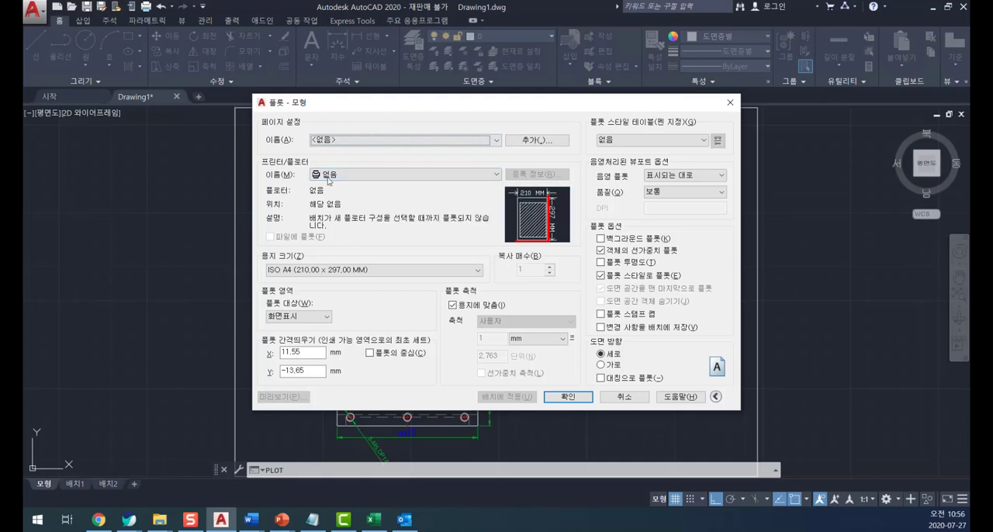
pyautogui.click(381, 177)
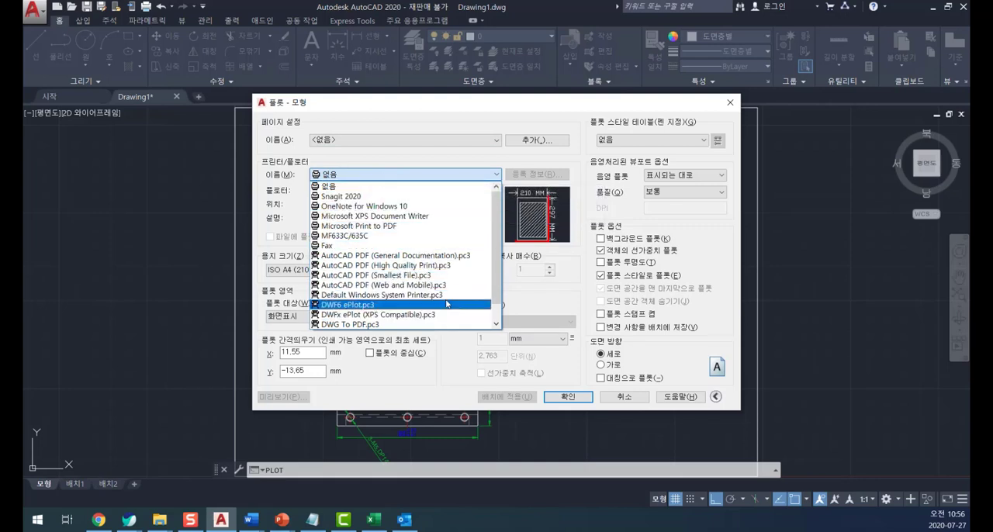
pyautogui.scroll(-1, 454, 306)
pyautogui.scroll(1, 453, 306)
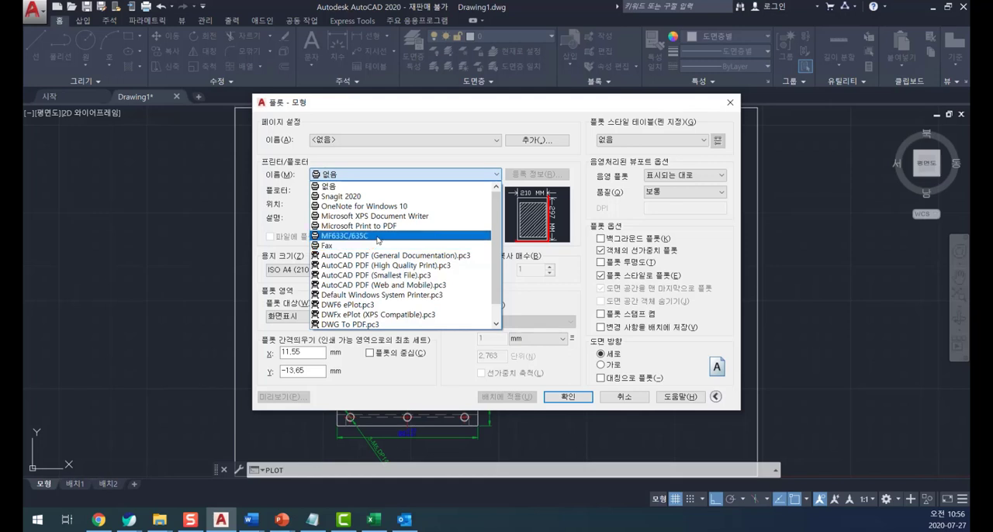
pyautogui.click(377, 237)
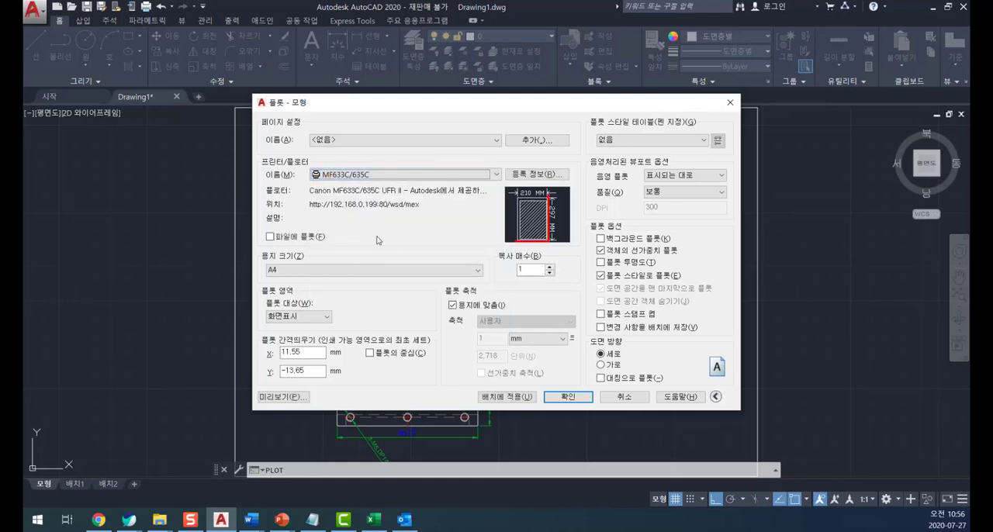
# - Set the paper size to A4 with 1 copy
pyautogui.click(329, 271)
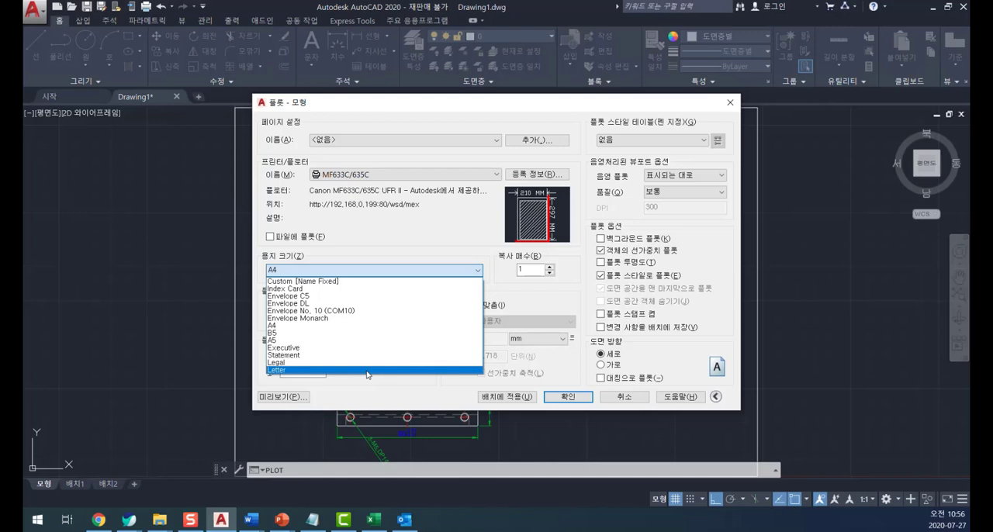
pyautogui.click(324, 325)
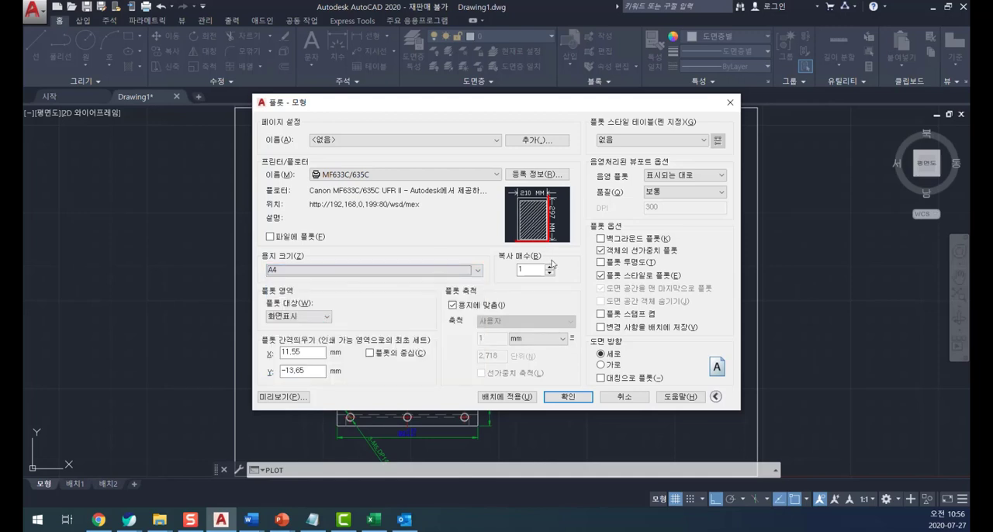
pyautogui.moveTo(536, 271); pyautogui.dragTo(517, 270)
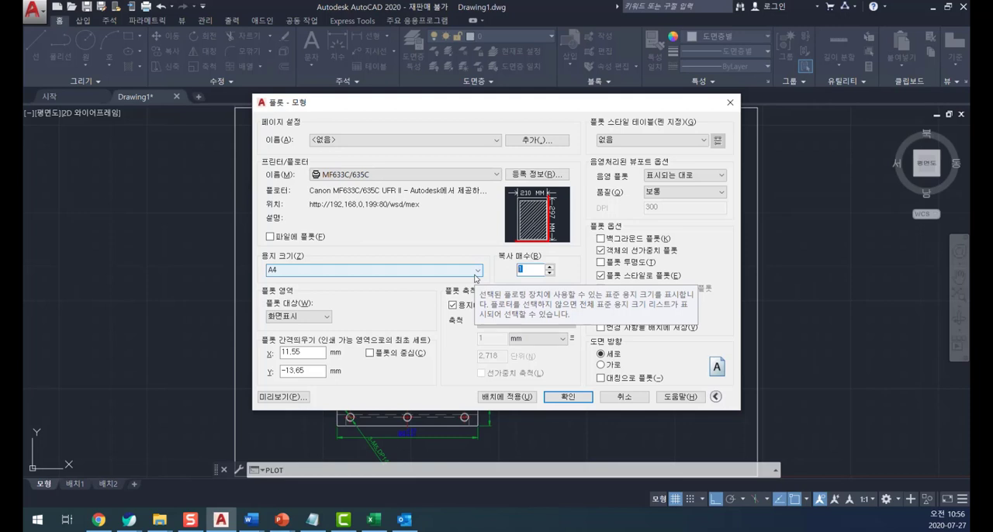
pyautogui.moveTo(544, 248)
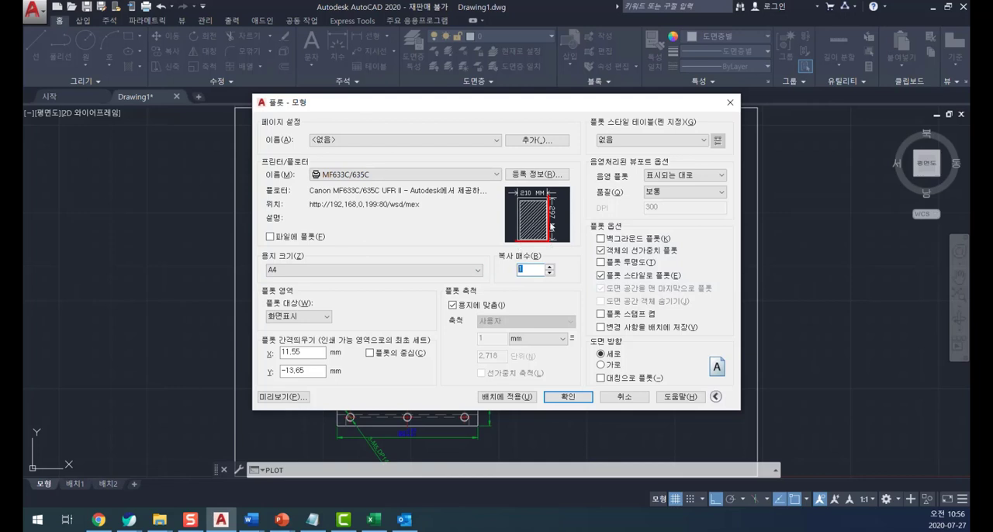
pyautogui.moveTo(550, 205)
# - Compare the portrait and landscape options and set the drawing orientation to landscape (가로)
pyautogui.click(601, 364)
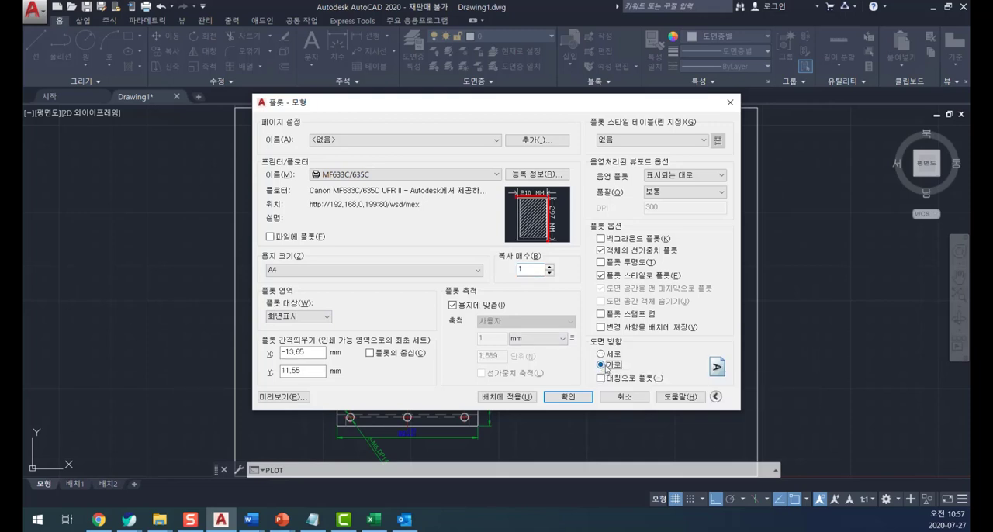
pyautogui.click(601, 354)
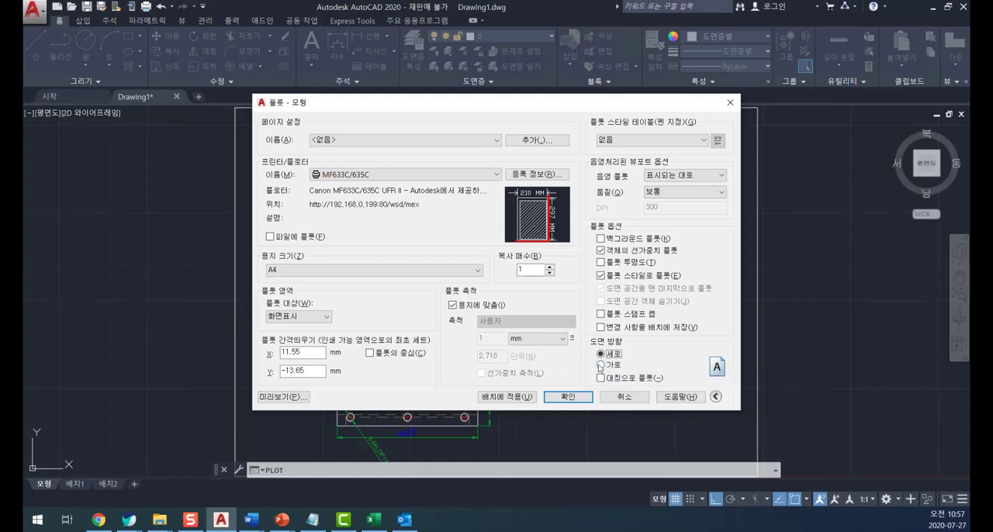
pyautogui.click(715, 396)
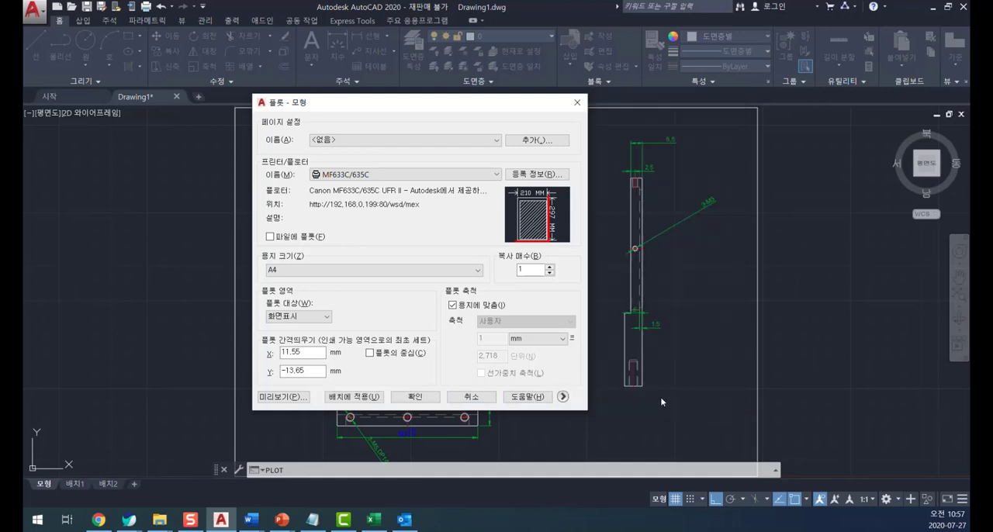
pyautogui.click(564, 397)
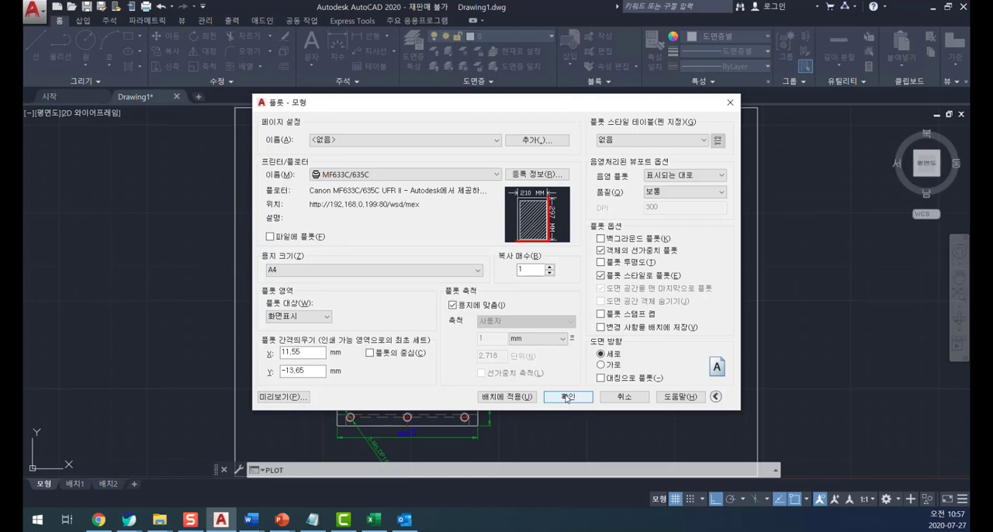
pyautogui.click(603, 364)
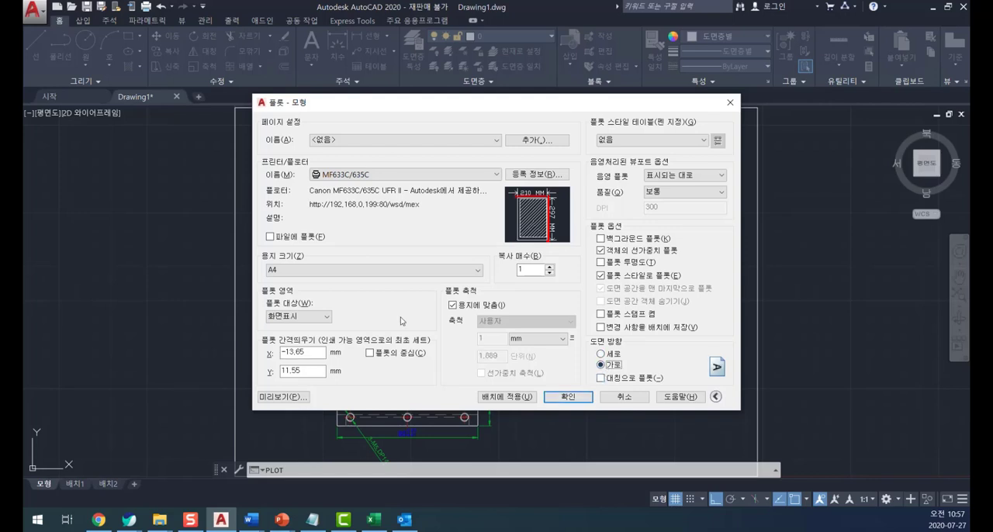
# - Define the plot area as a window (윈도우) spanning opposite corners of the outer border rectangle, and preview the plot
pyautogui.click(303, 317)
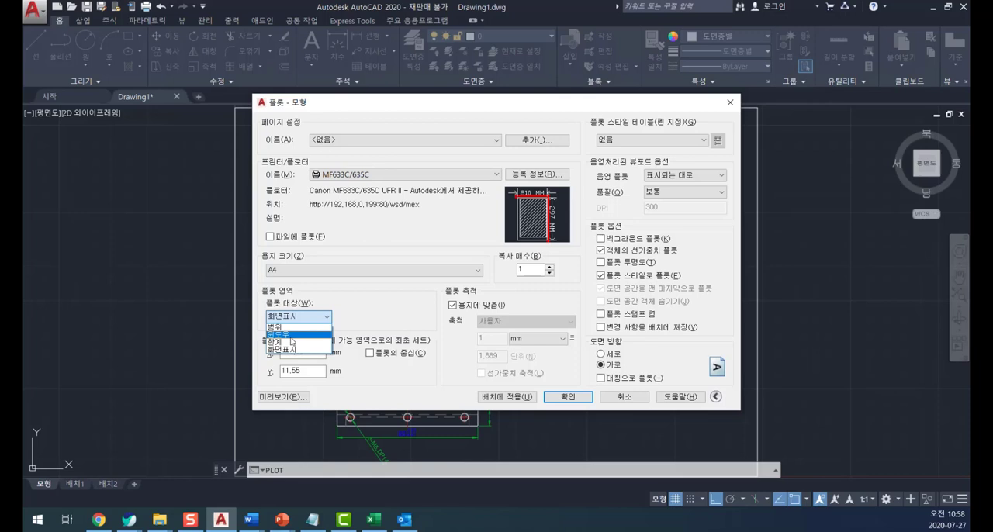
pyautogui.click(291, 336)
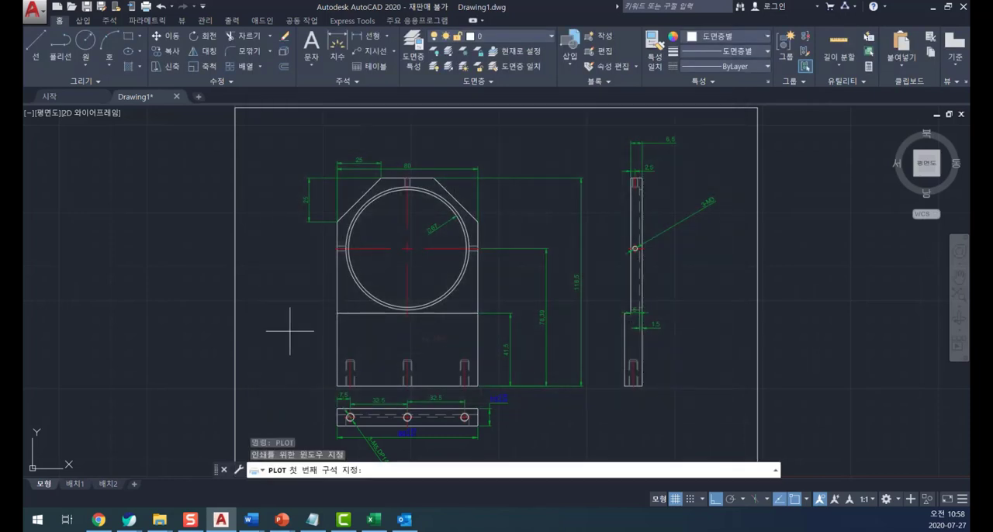
pyautogui.scroll(-2, 321, 318)
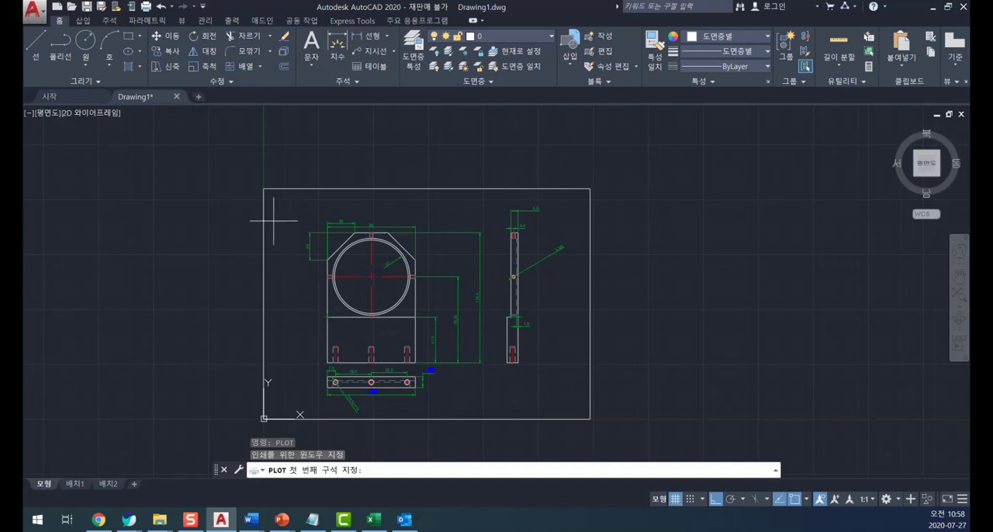
pyautogui.click(264, 188)
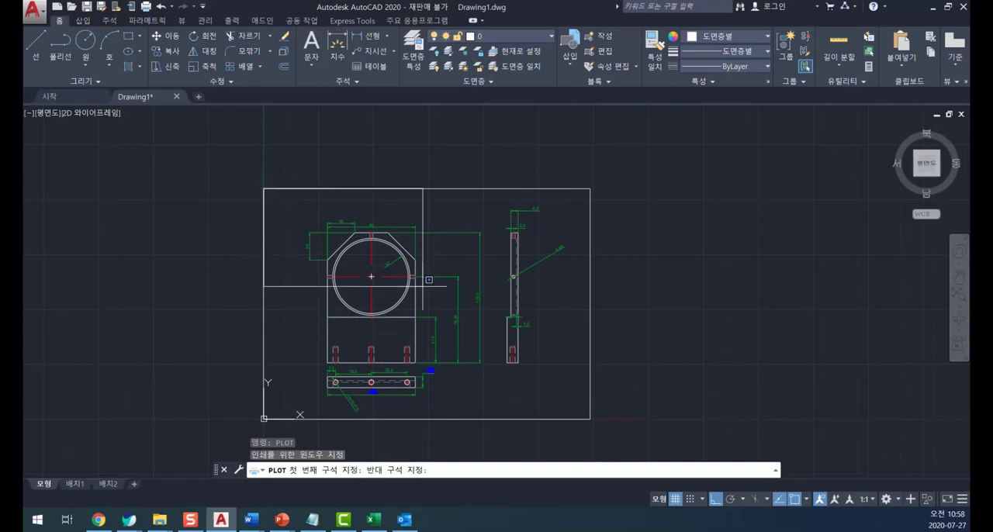
pyautogui.click(590, 418)
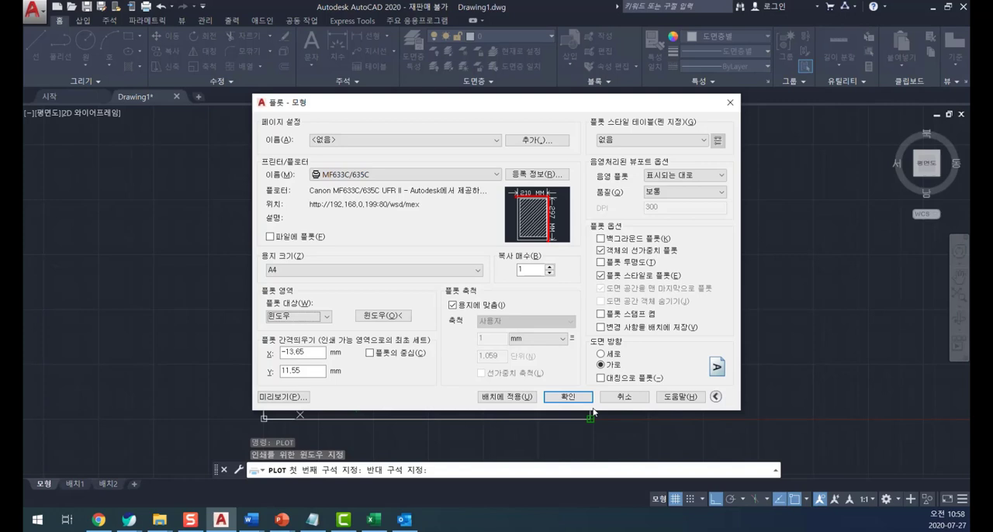
pyautogui.click(285, 397)
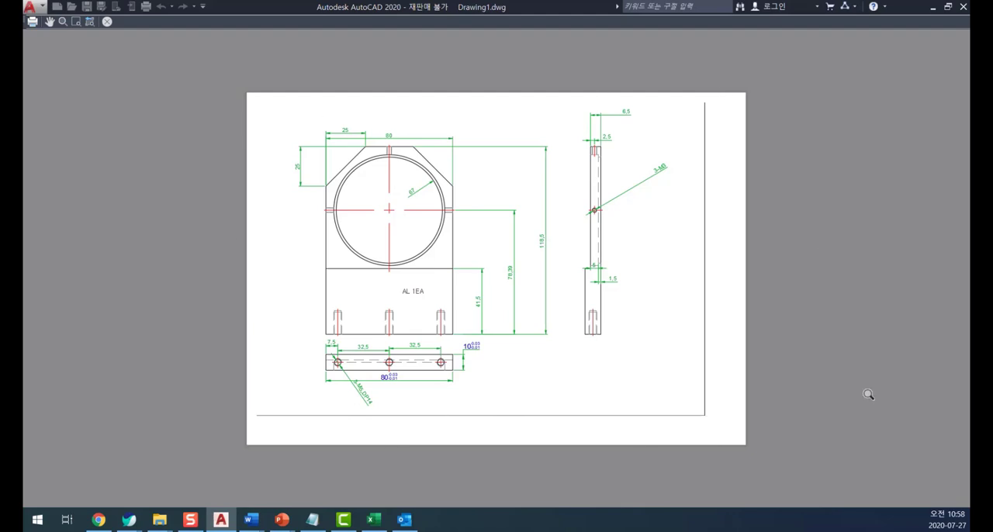
pyautogui.press('Escape')
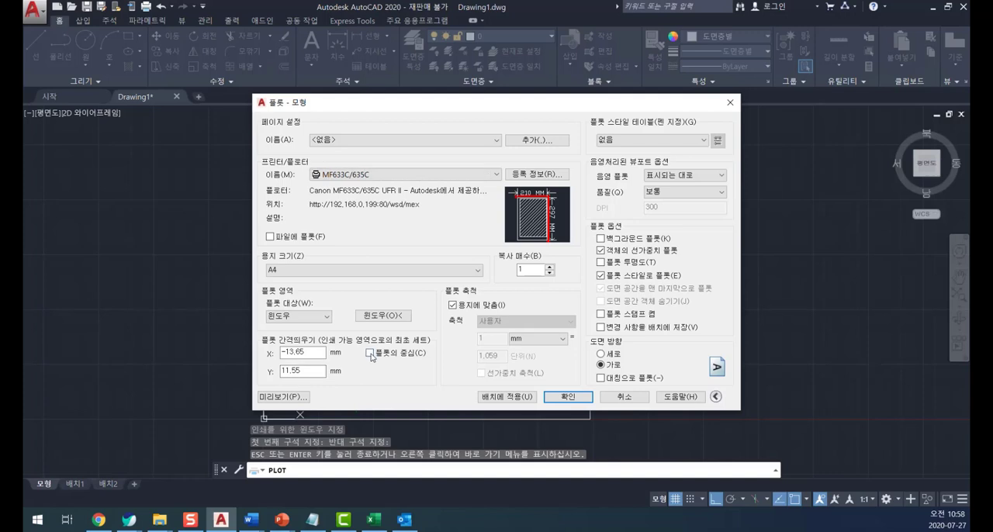
# - Center the plot on the paper and check the placement in a plot preview
pyautogui.click(370, 353)
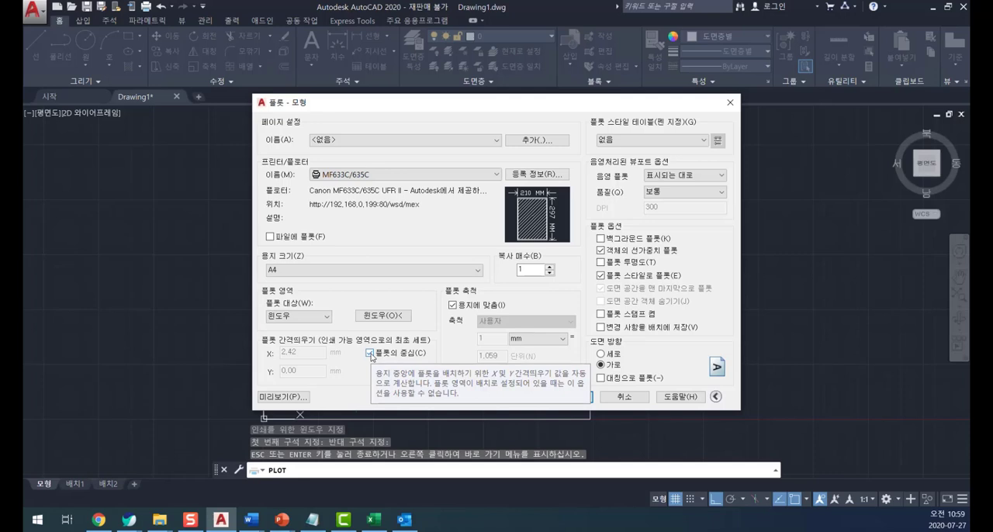
pyautogui.click(285, 396)
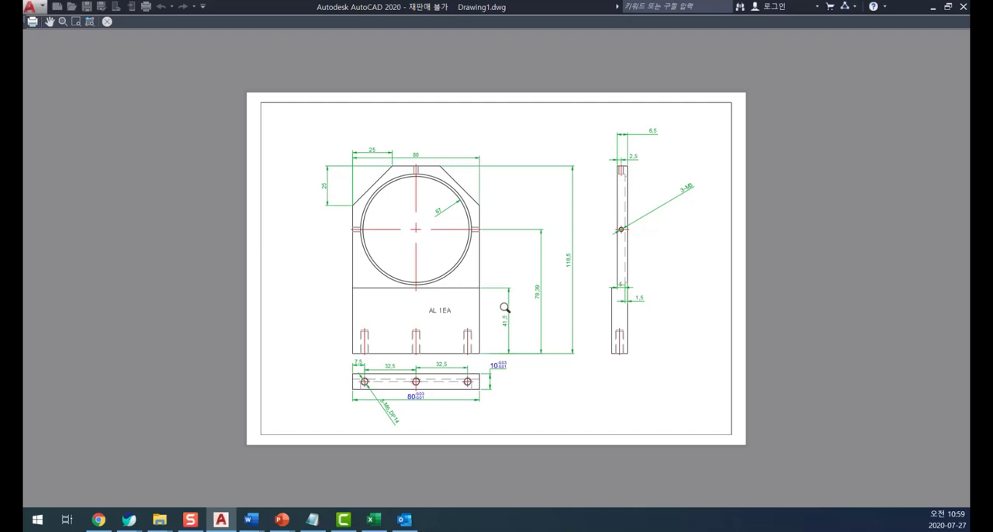
pyautogui.press('Escape')
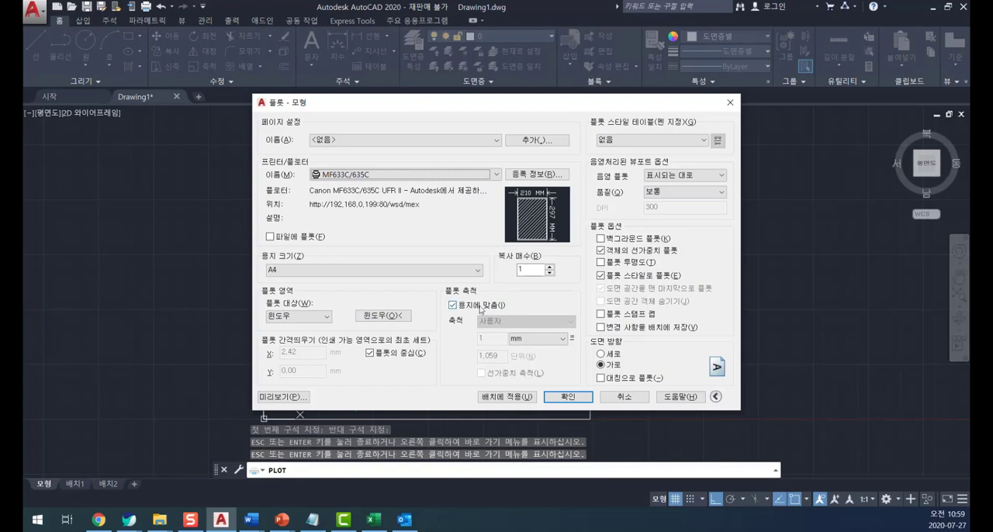
# - Turn off fit to paper (용지에 맞춤) and try fixed plot scales of 1:1, 1:4 and 1:2
pyautogui.click(480, 307)
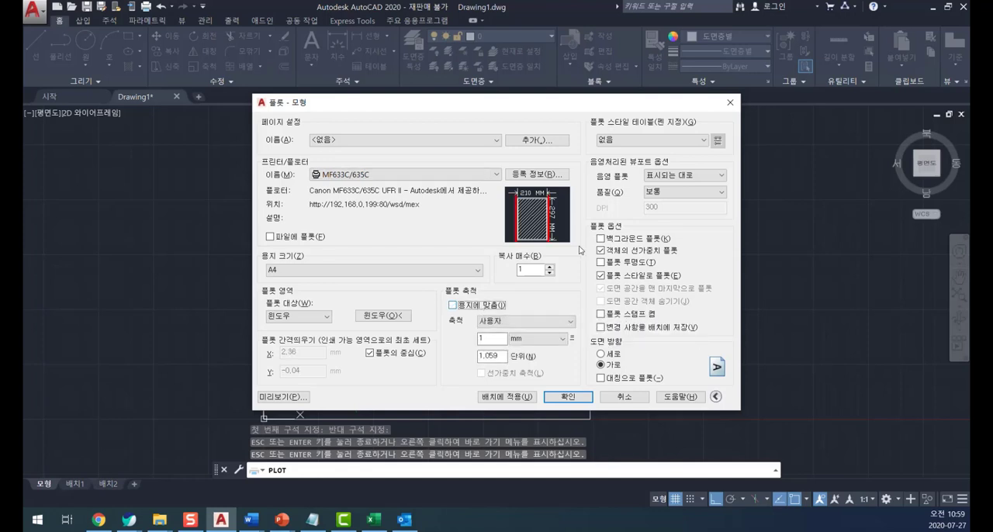
pyautogui.click(499, 321)
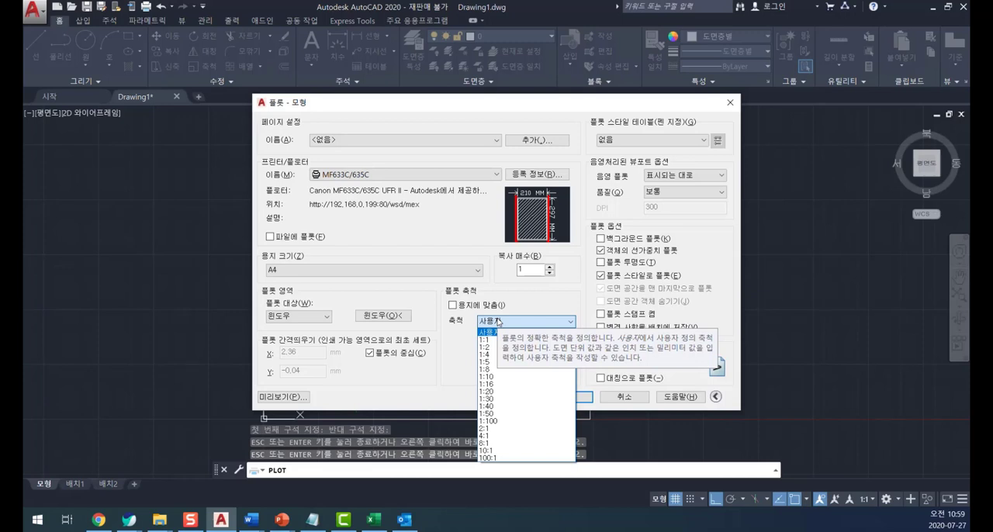
pyautogui.click(512, 339)
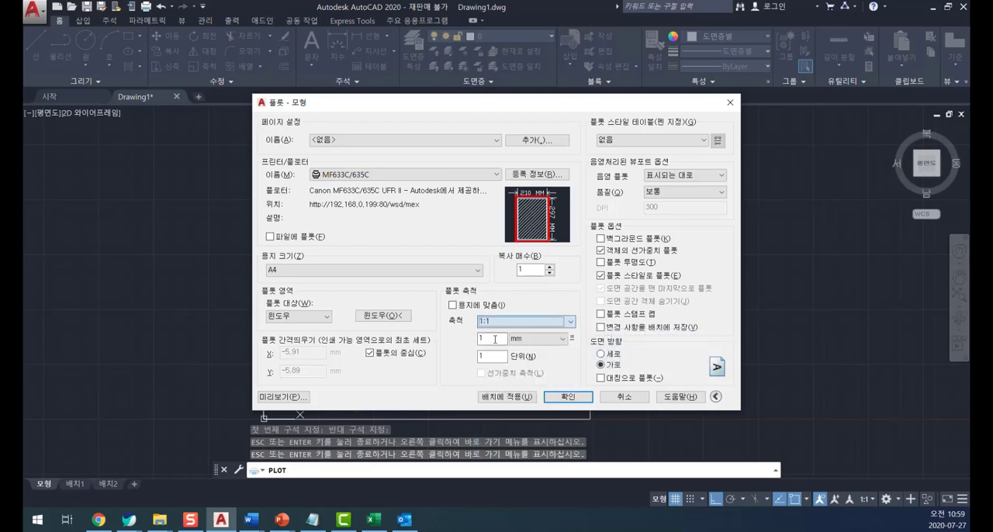
pyautogui.click(503, 323)
pyautogui.click(492, 354)
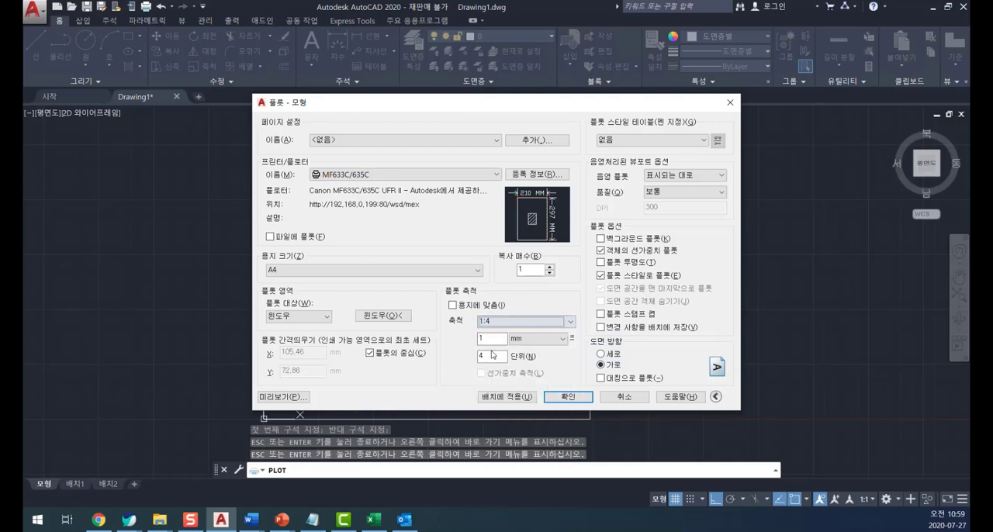
pyautogui.click(505, 326)
pyautogui.click(493, 351)
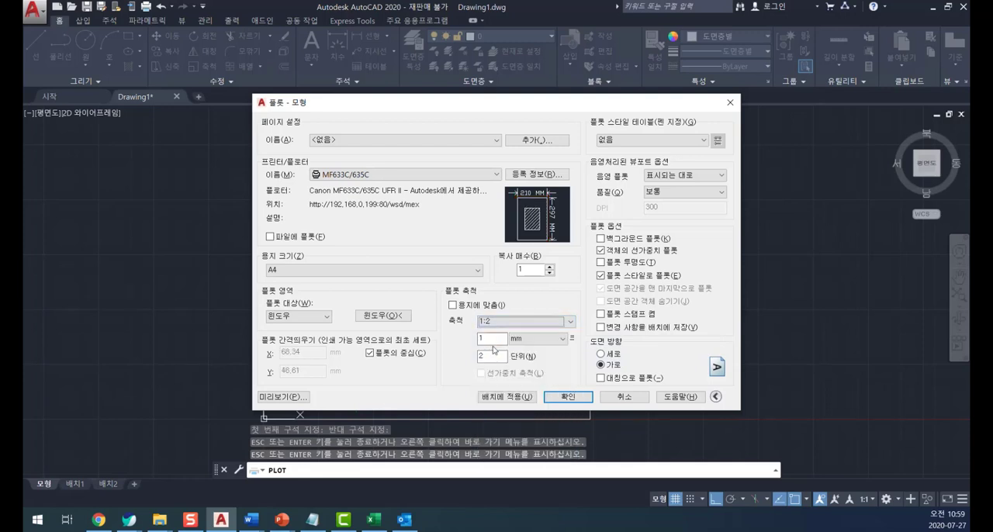
pyautogui.click(496, 323)
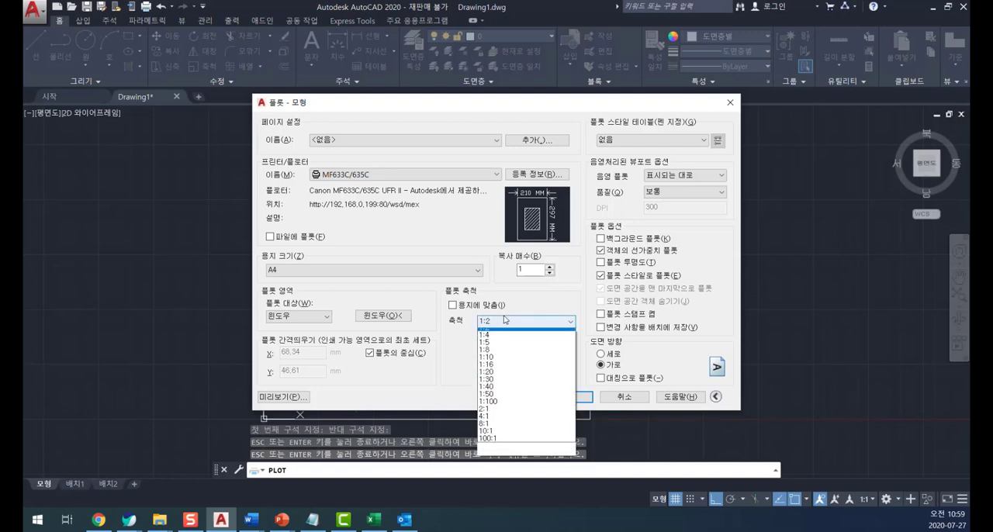
# - Set the plot scale back to fit to paper (용지에 맞춤) and check the result in a plot preview
pyautogui.click(453, 307)
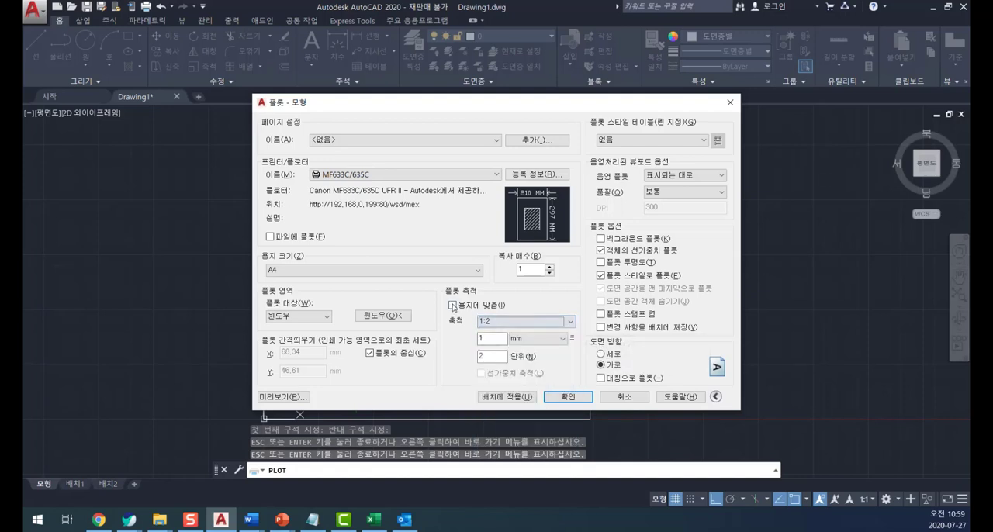
pyautogui.click(453, 307)
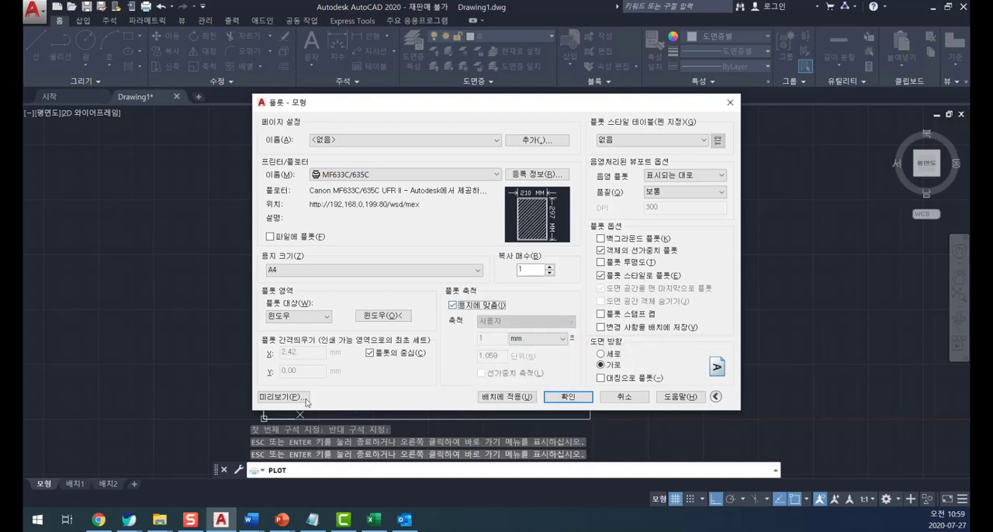
pyautogui.click(284, 397)
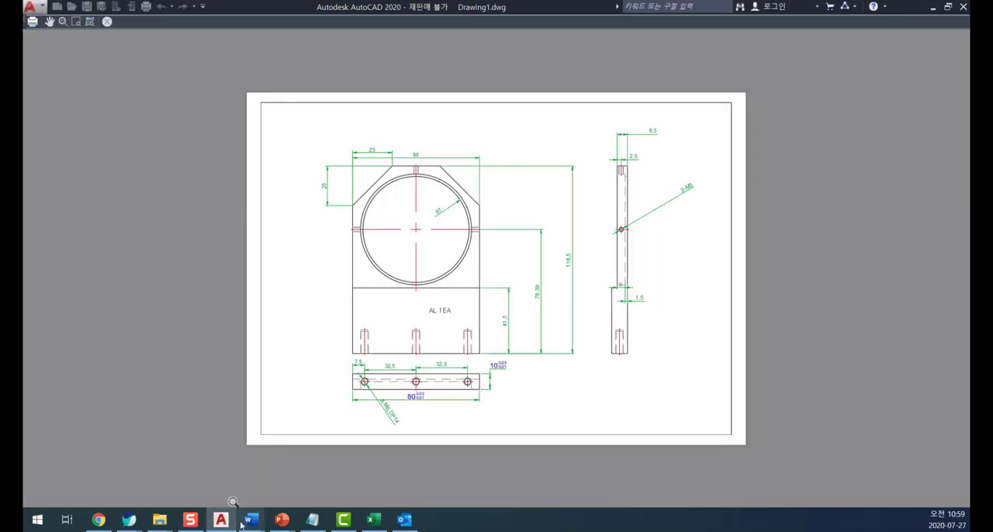
pyautogui.press('Escape')
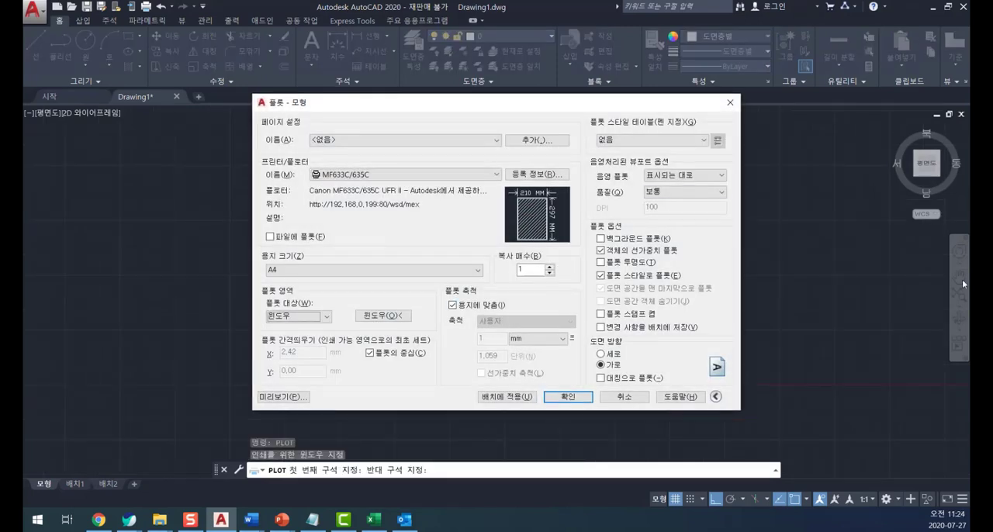
# - Examine the available plot area choices, including extents (범위), window (윈도우), limits (한계) and display (화면표시)
pyautogui.click(705, 191)
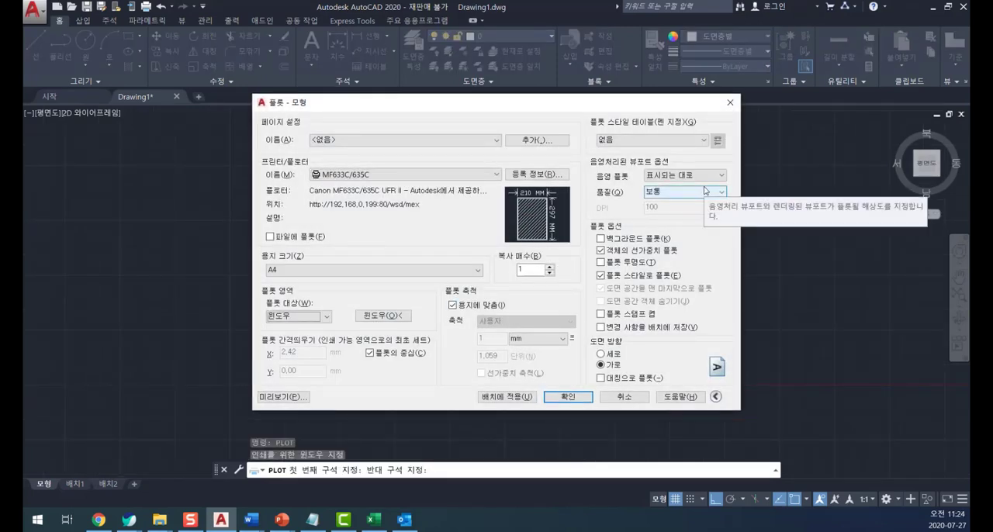
pyautogui.click(318, 315)
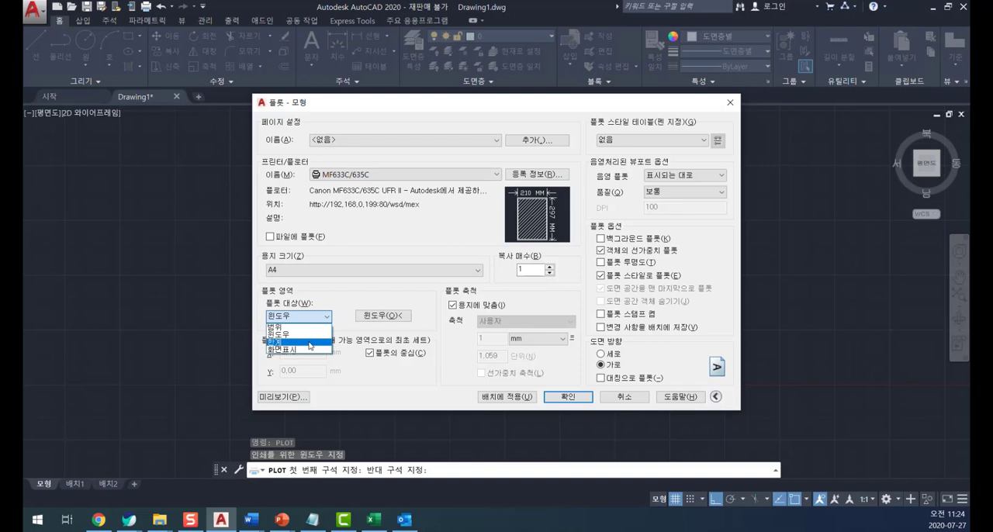
pyautogui.click(298, 335)
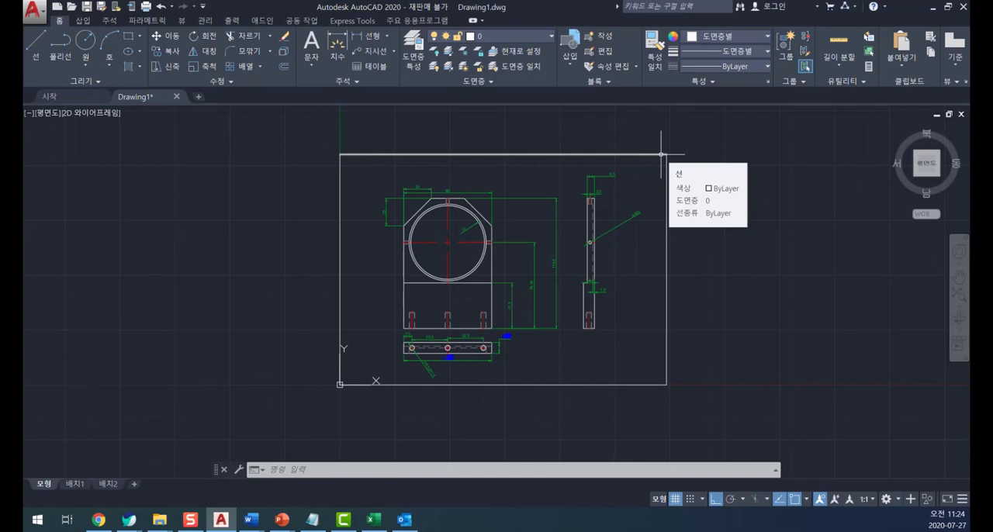
# - Set the model space limits from lower-left corner 0,0 to upper-right corner 297,210
pyautogui.write('LIMITS')
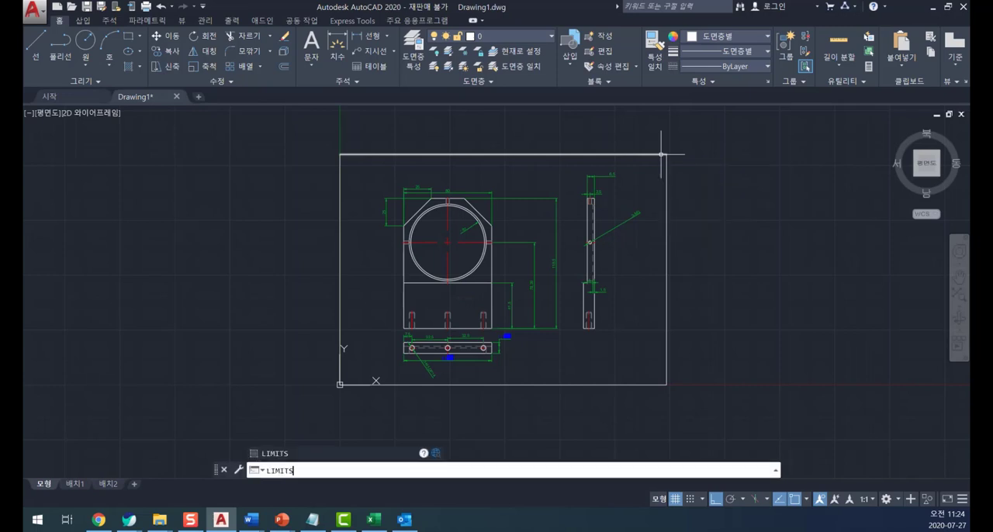
pyautogui.press('Return')
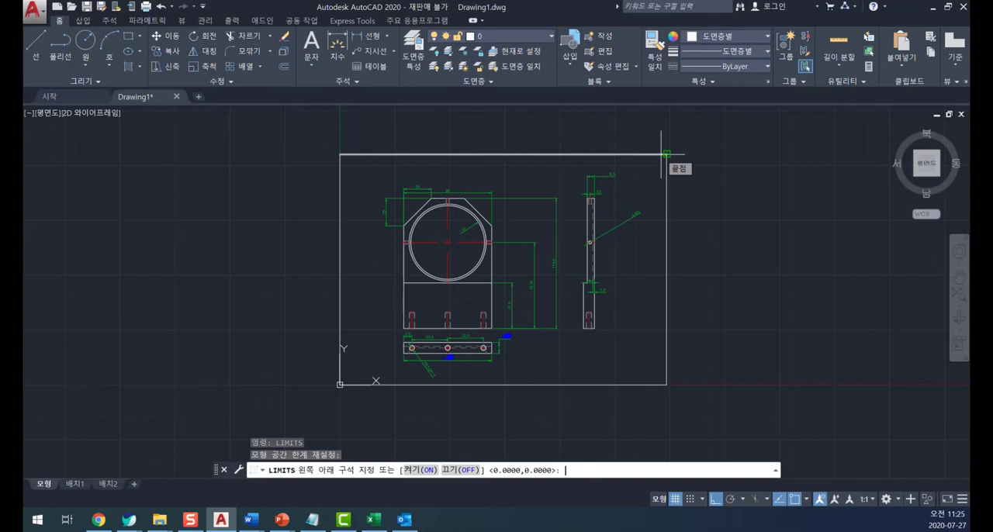
pyautogui.write('0,0')
pyautogui.press('Return')
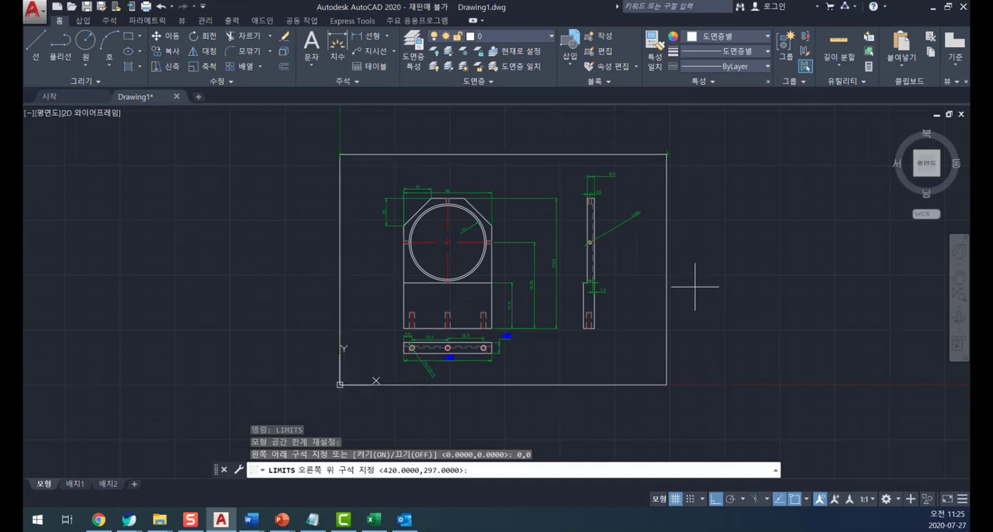
pyautogui.click(525, 468)
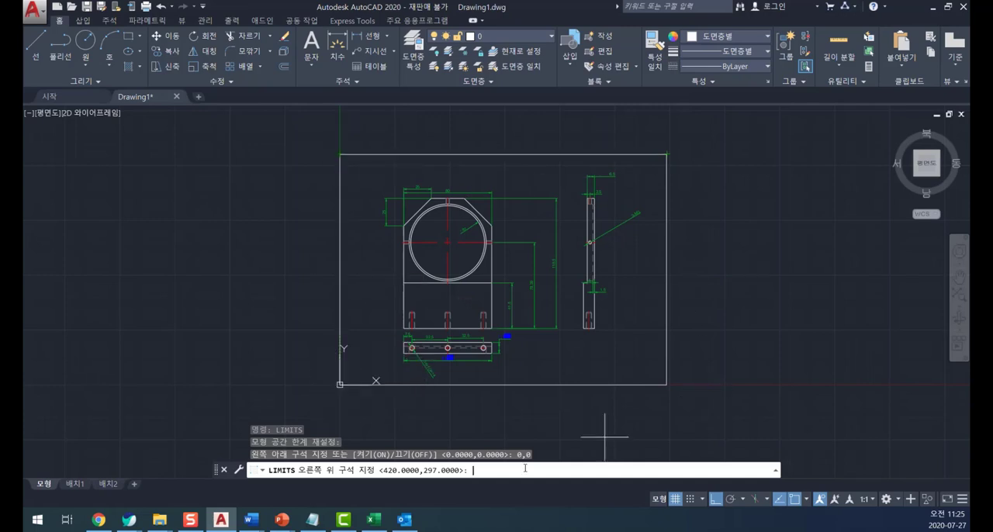
pyautogui.write('297,210')
pyautogui.press('Escape')
pyautogui.press('Escape')
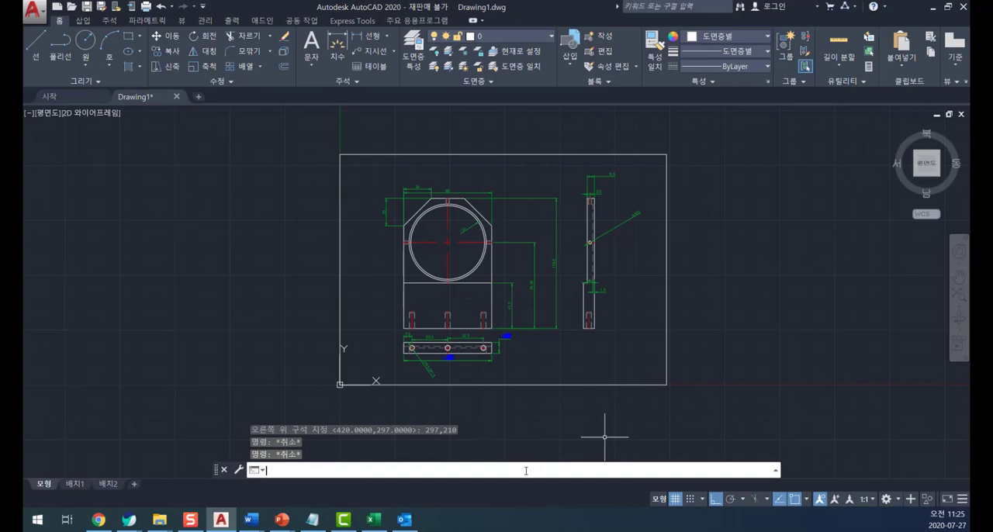
# - Draw a vertical line 210 long up from the border's lower-left corner as a height check, and undo it
pyautogui.write('l')
pyautogui.press('Return')
pyautogui.click(339, 384)
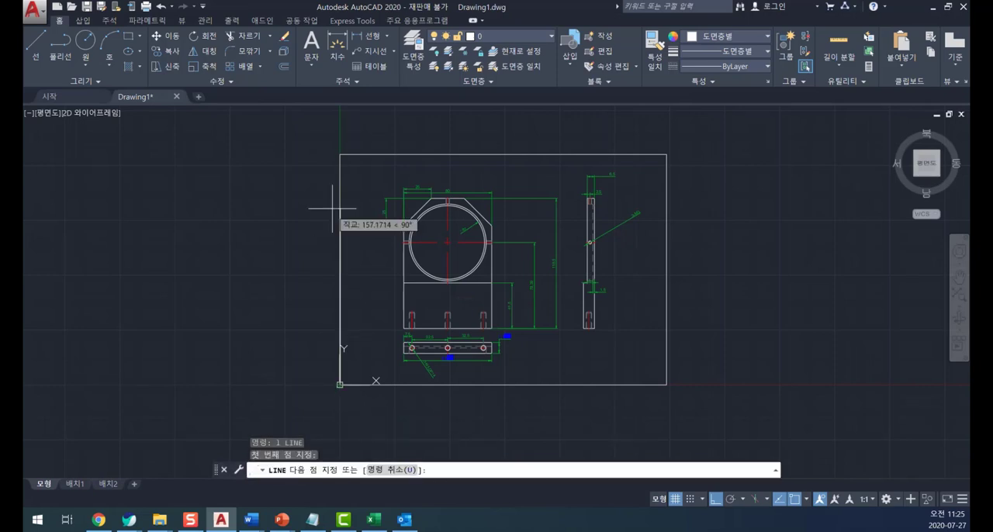
pyautogui.write('210')
pyautogui.press('Return')
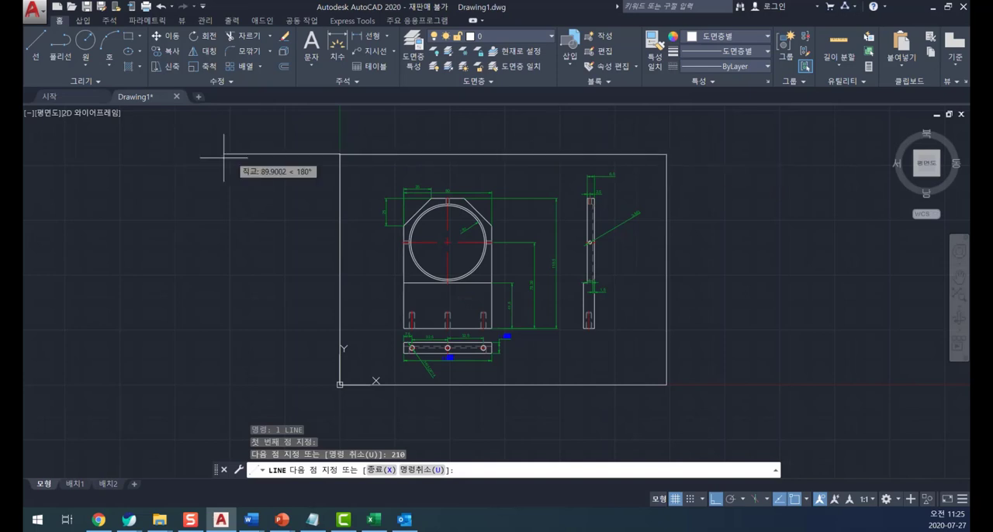
pyautogui.press('Escape')
pyautogui.press('Escape')
pyautogui.press('Escape')
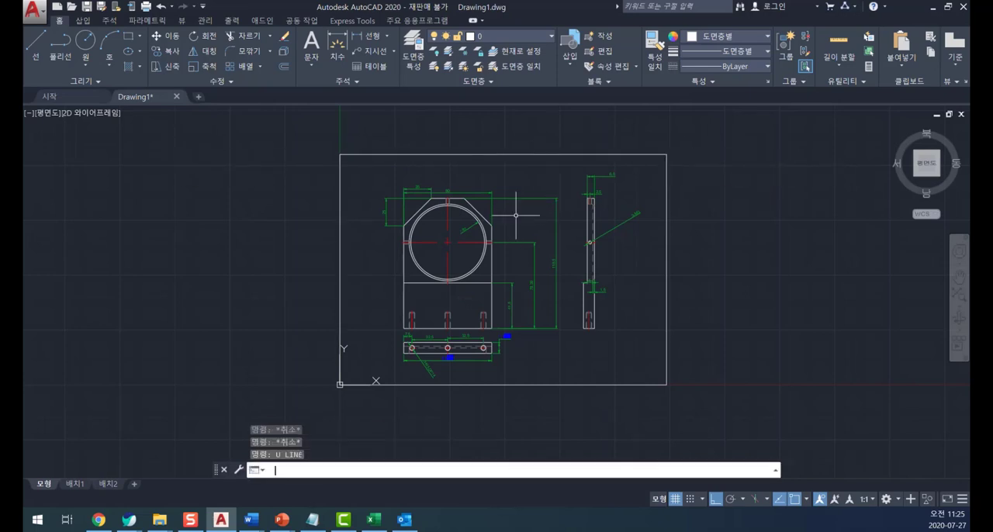
# - Start a new plot and load the previous plot's page setup (<이전 플롯>)
pyautogui.write('plot')
pyautogui.press('Return')
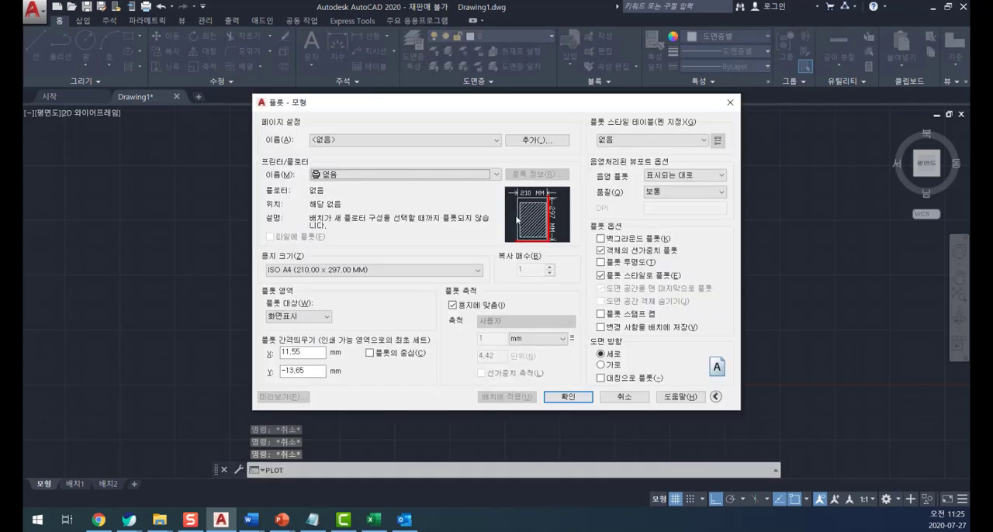
pyautogui.click(441, 178)
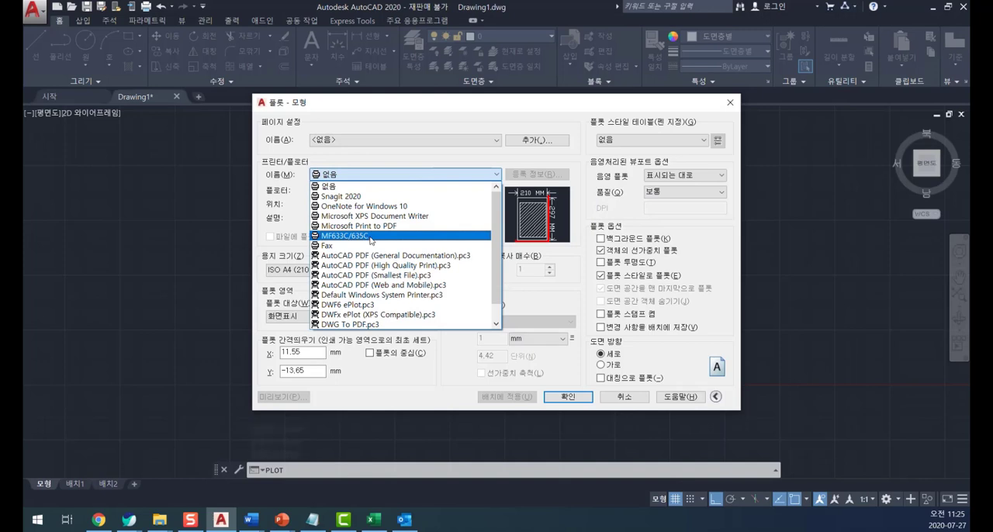
pyautogui.click(274, 144)
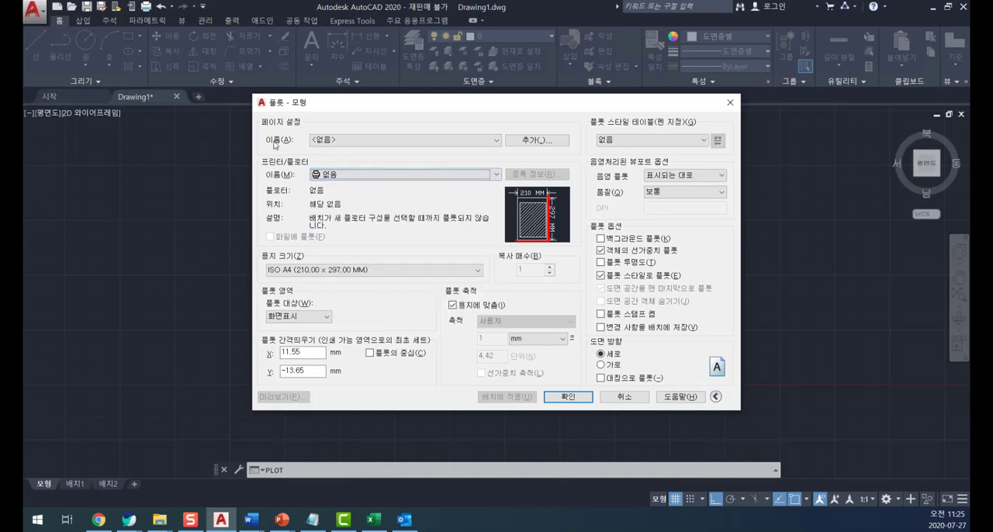
pyautogui.click(340, 141)
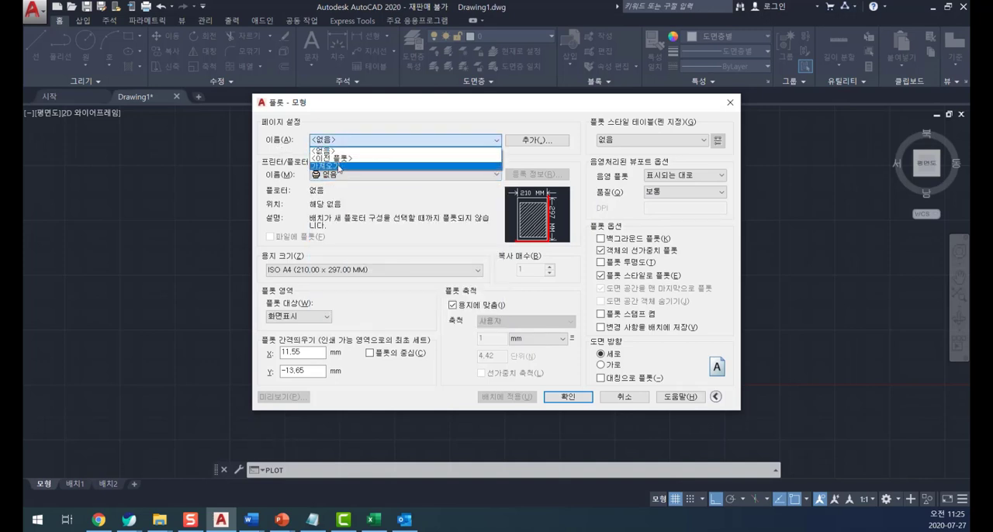
pyautogui.click(331, 158)
# - Set the plotter to MF633C/635C and the paper size to A4
pyautogui.click(354, 175)
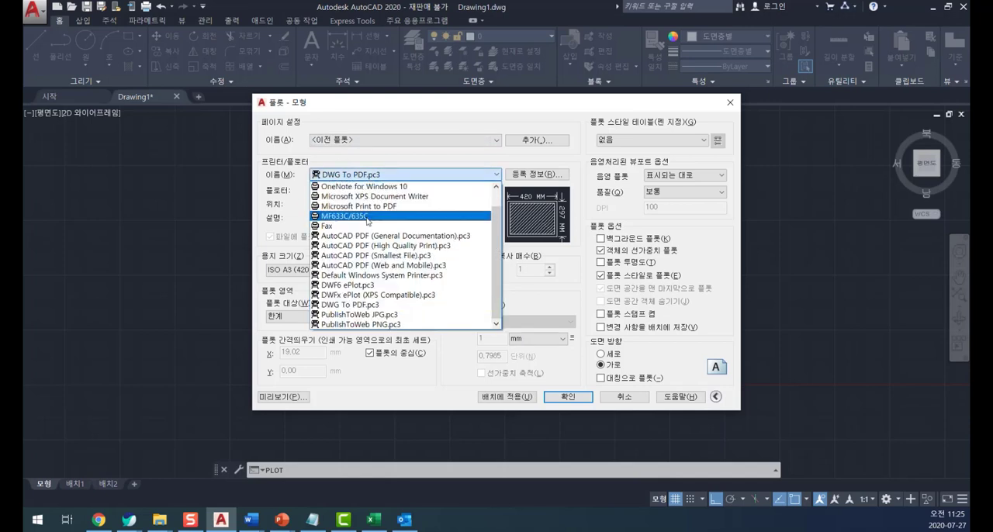
pyautogui.click(367, 218)
pyautogui.click(539, 298)
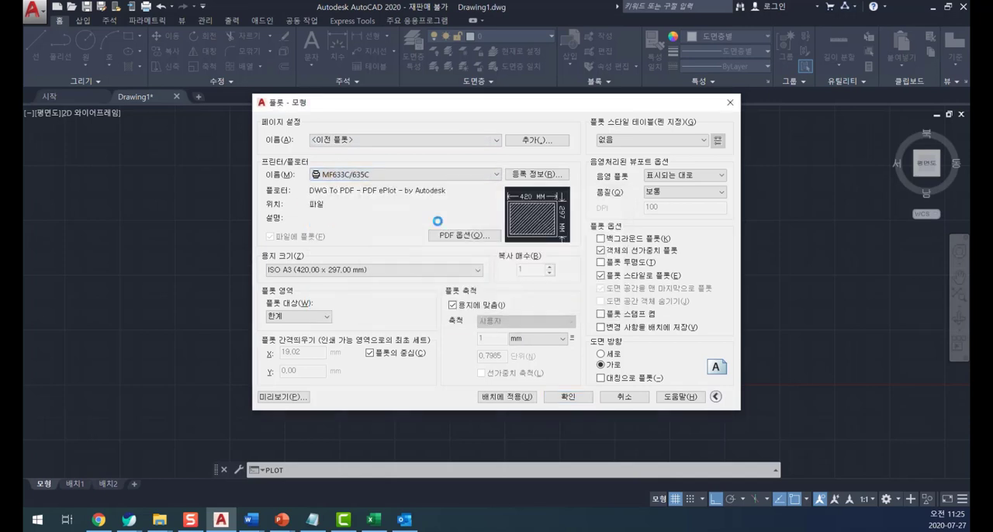
pyautogui.click(318, 271)
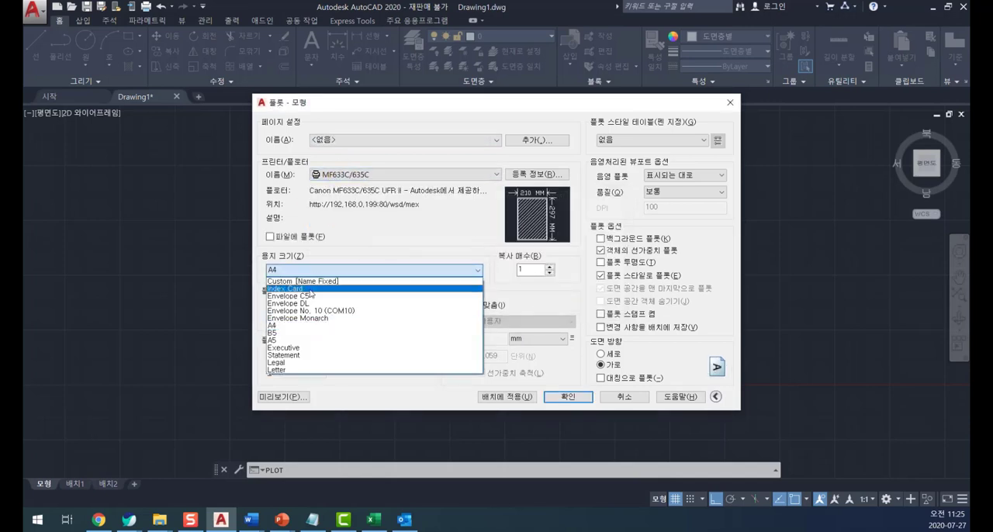
pyautogui.click(293, 326)
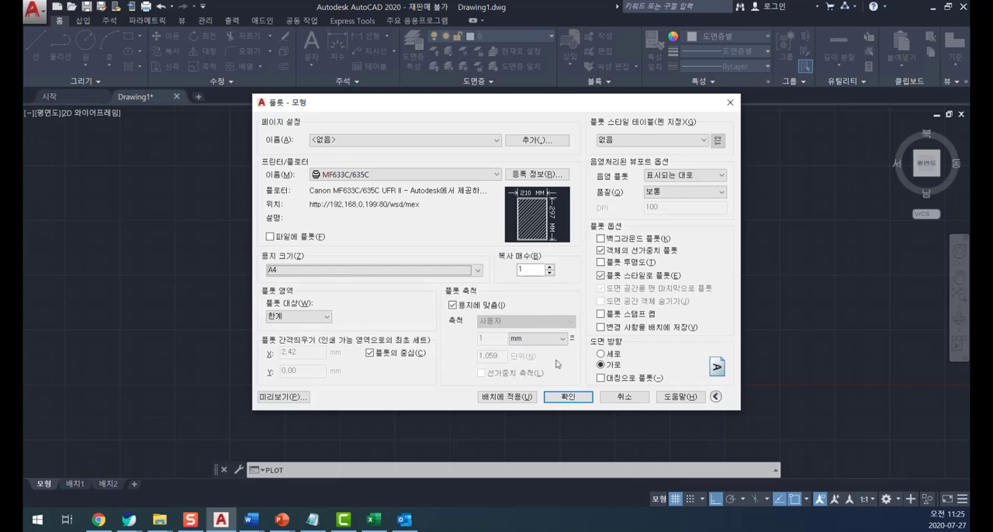
# - Preview the plot with the limits (한계) plot area, and leave the plot without printing
pyautogui.click(289, 397)
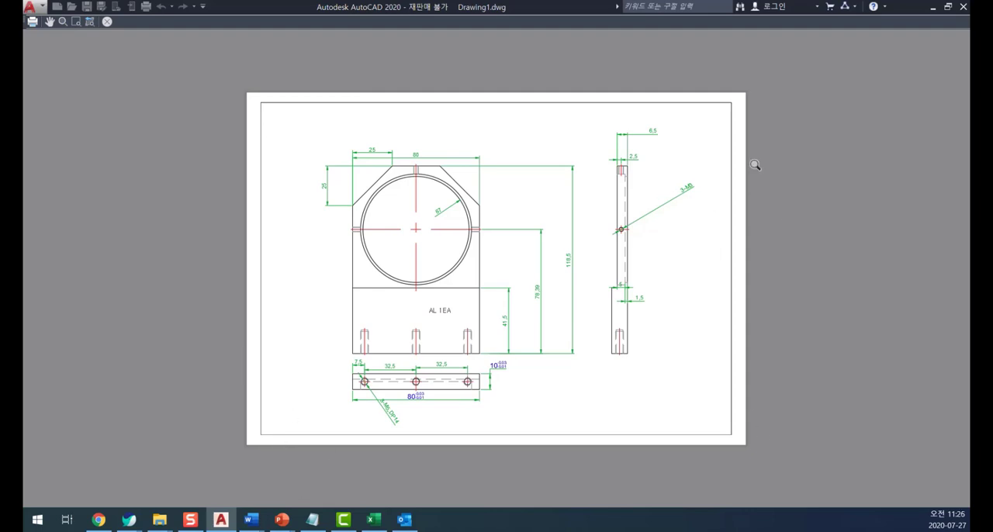
pyautogui.press('Escape')
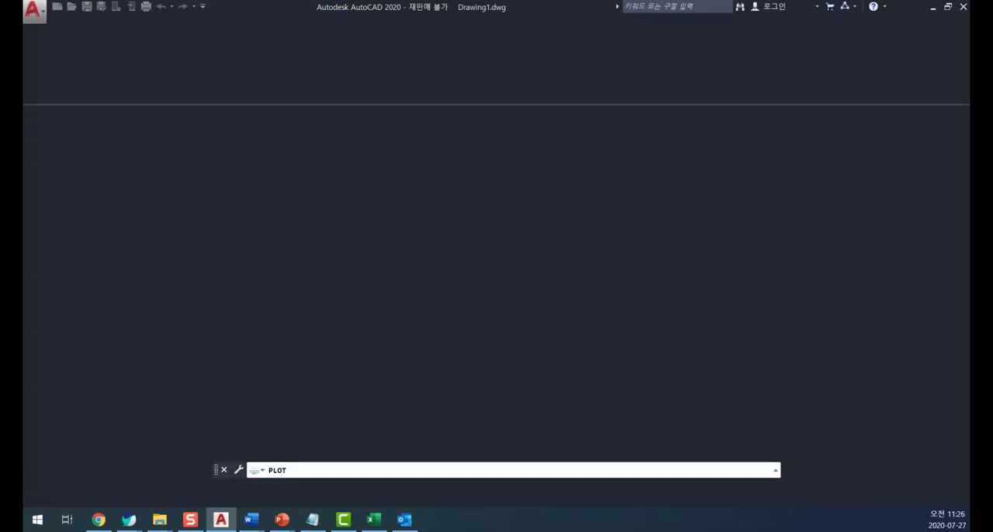
pyautogui.press('Escape')
pyautogui.press('Escape')
pyautogui.press('Escape')
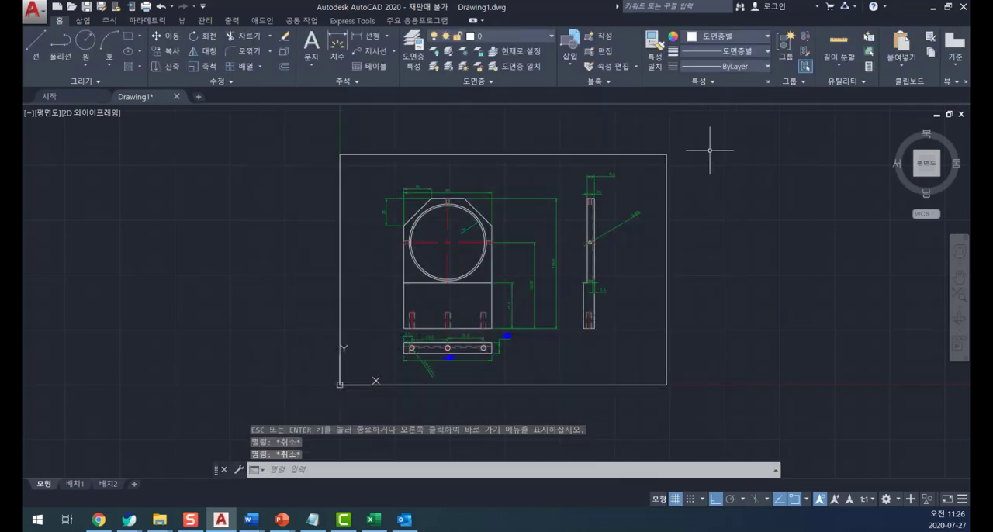
# - Reset the model space limits, keeping the lower-left corner and setting the upper-right corner to 420,297
pyautogui.write('mits')
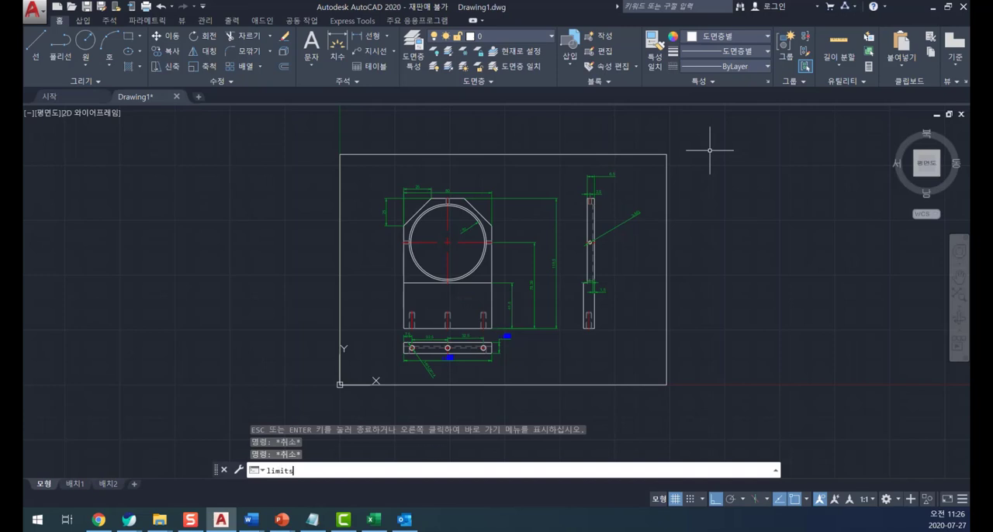
pyautogui.press('Return')
pyautogui.press('Return')
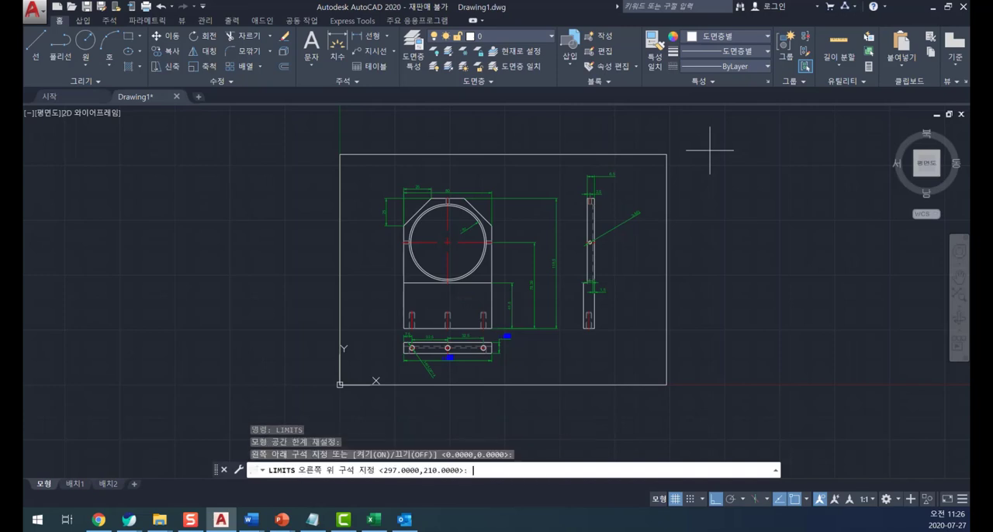
pyautogui.write('420,297')
pyautogui.press('Return')
# - Start a new plot with the Microsoft Print to PDF plotter and the A3 paper size
pyautogui.write('plot')
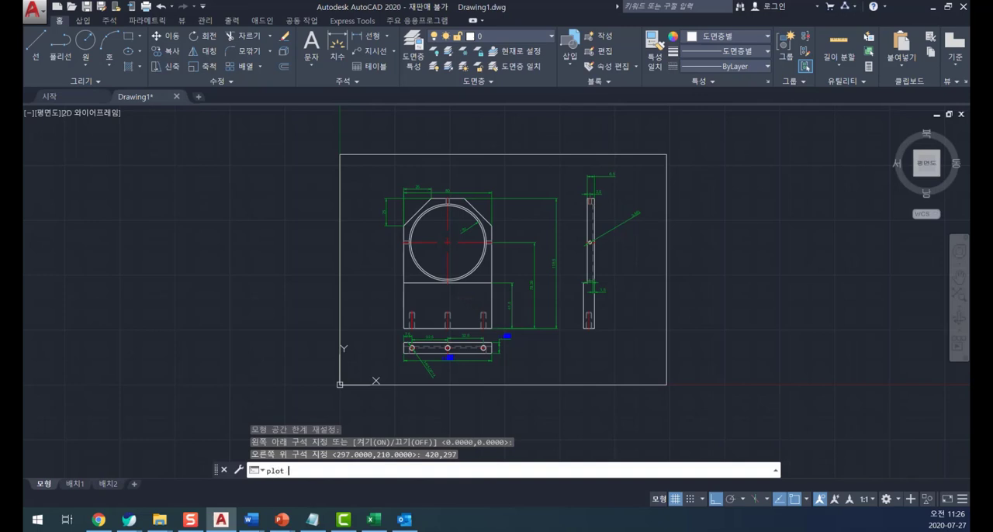
pyautogui.press('Return')
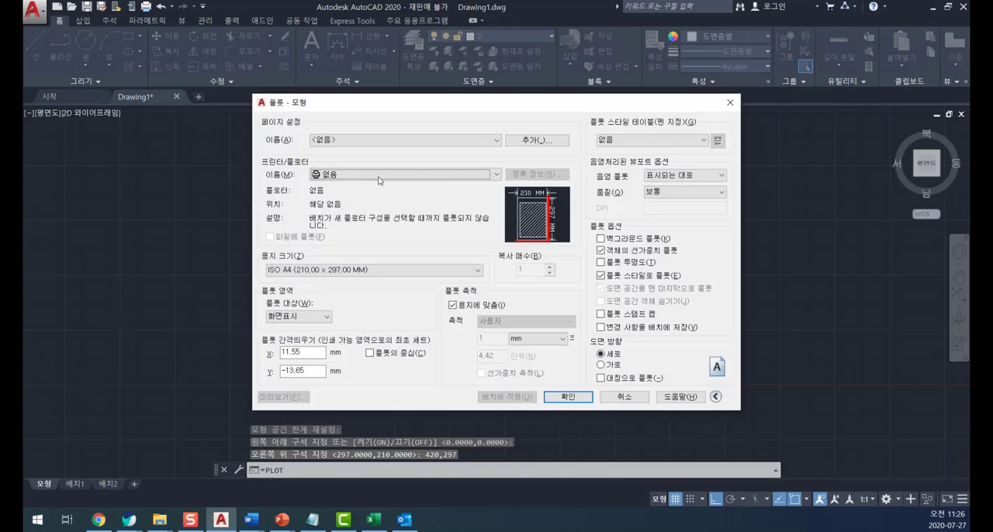
pyautogui.click(380, 177)
pyautogui.click(325, 245)
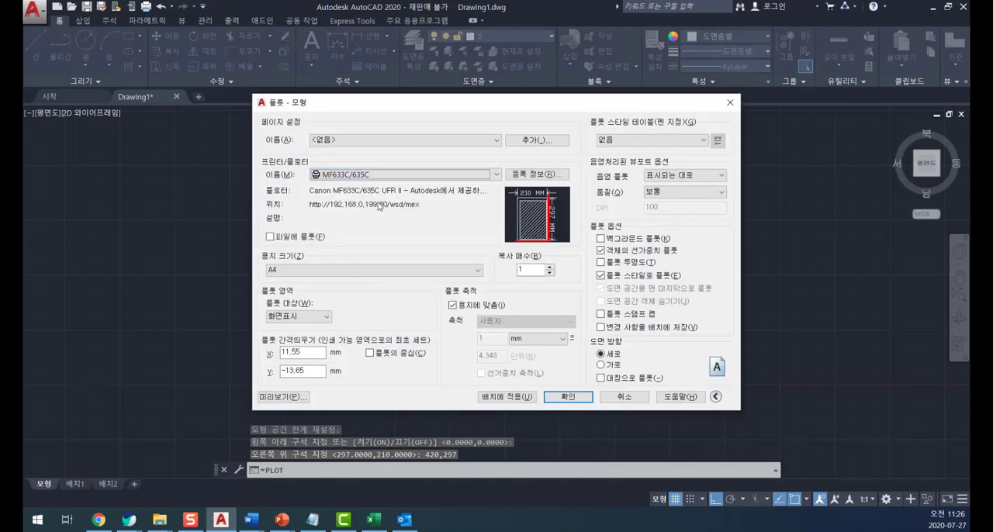
pyautogui.click(380, 177)
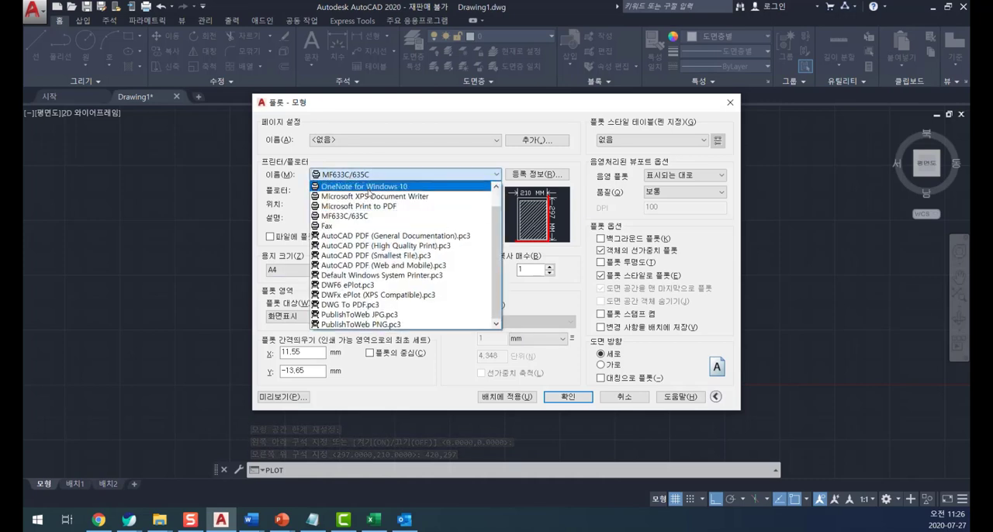
pyautogui.click(383, 207)
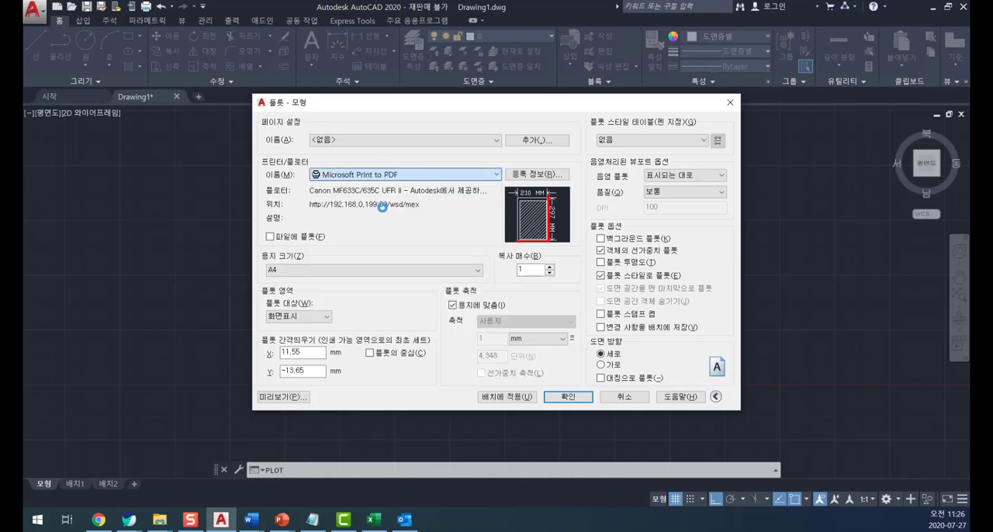
pyautogui.click(329, 272)
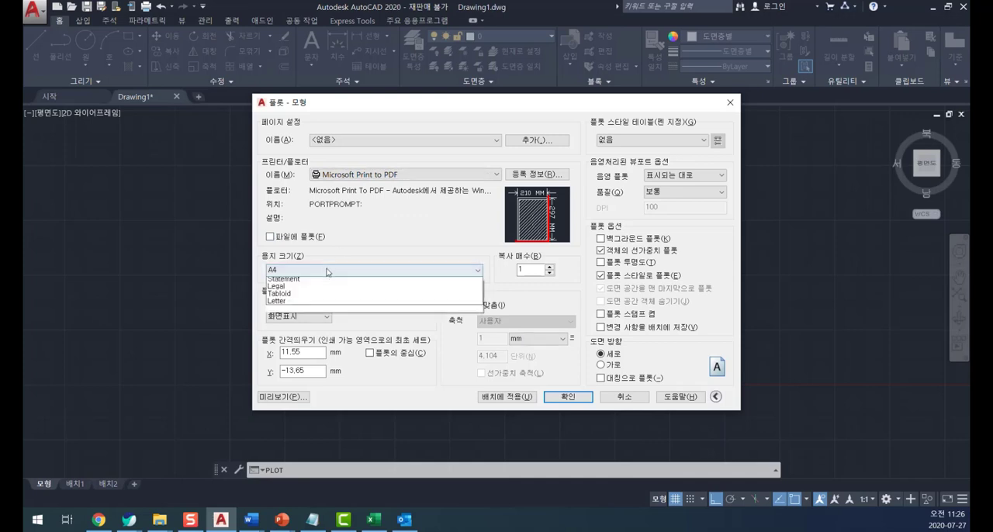
pyautogui.click(290, 310)
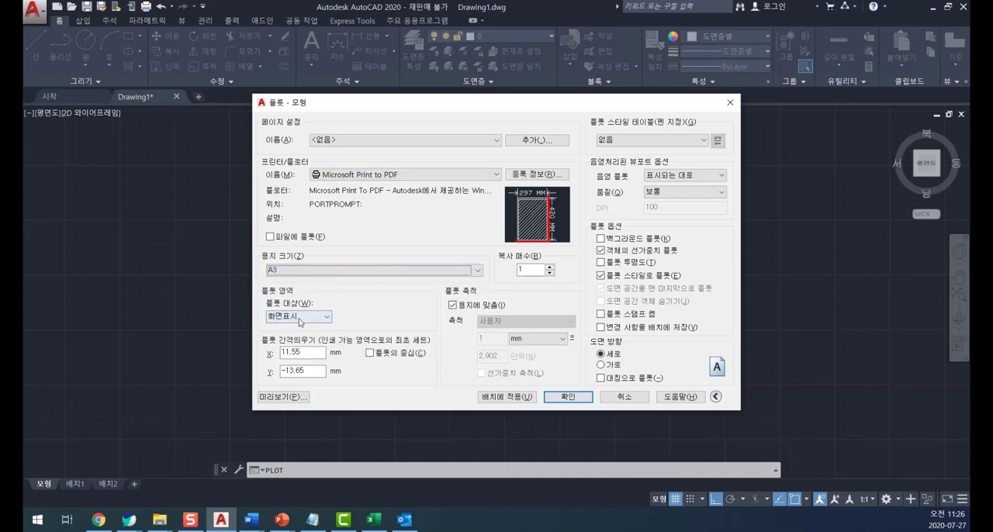
# - Set the plot area to limits (한계), center the plot on the paper, and use landscape (가로) orientation
pyautogui.click(301, 317)
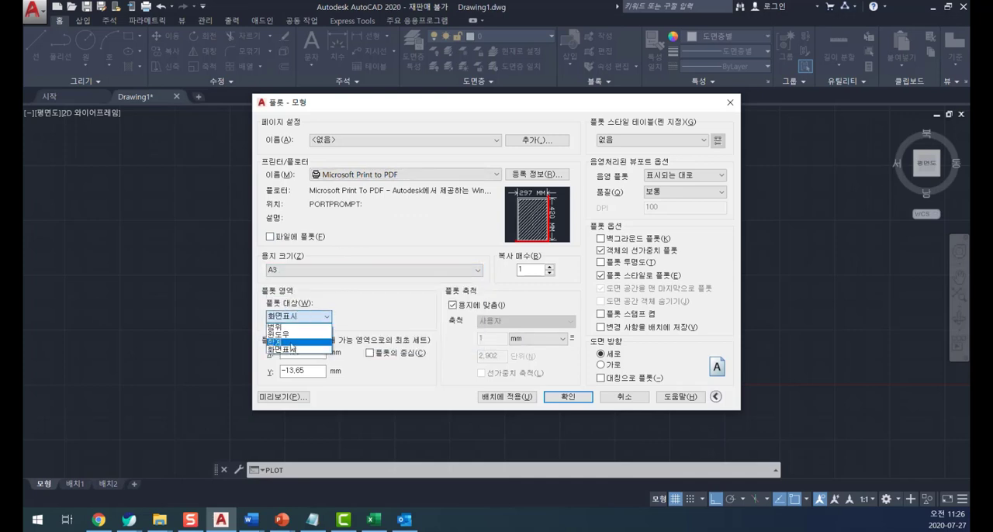
pyautogui.click(293, 342)
pyautogui.click(370, 353)
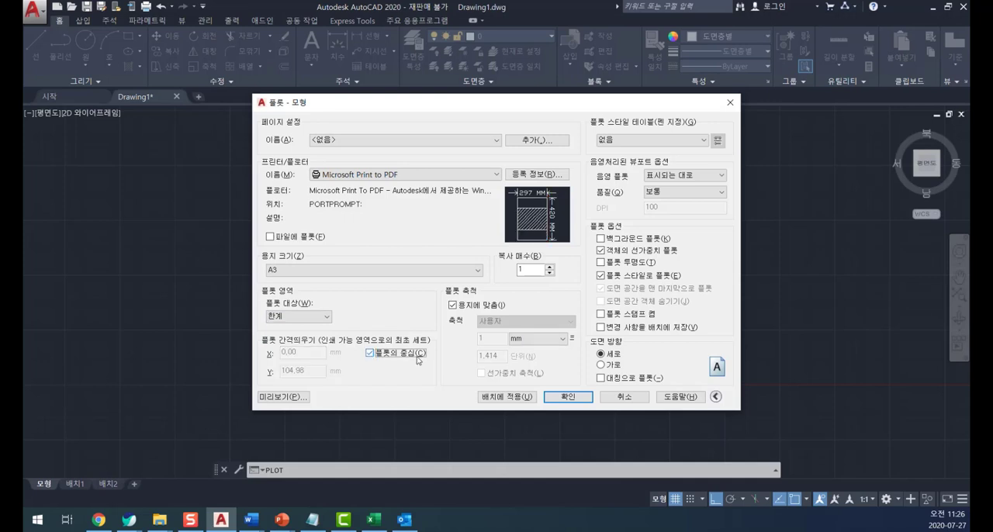
pyautogui.click(601, 364)
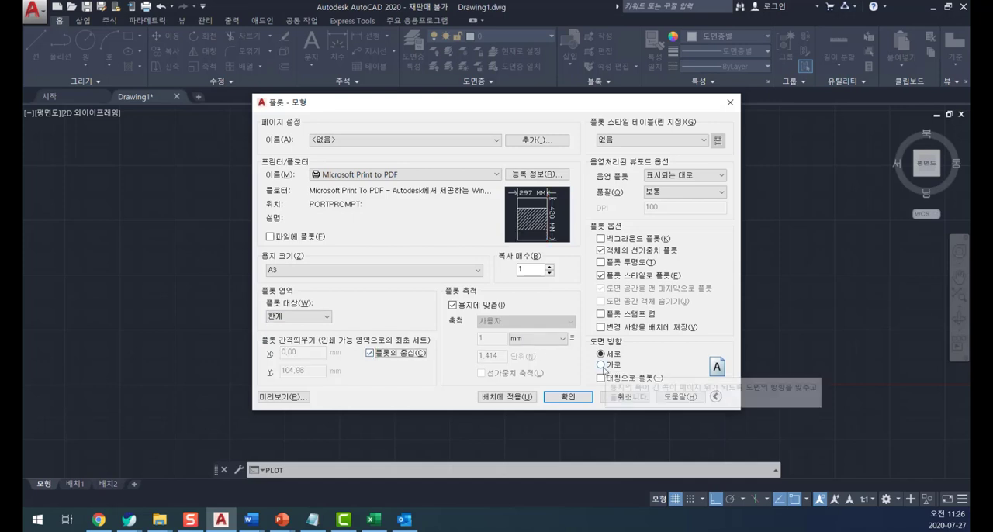
# - Preview the A3 plot of the drawing limits, and leave the plot without printing
pyautogui.click(281, 396)
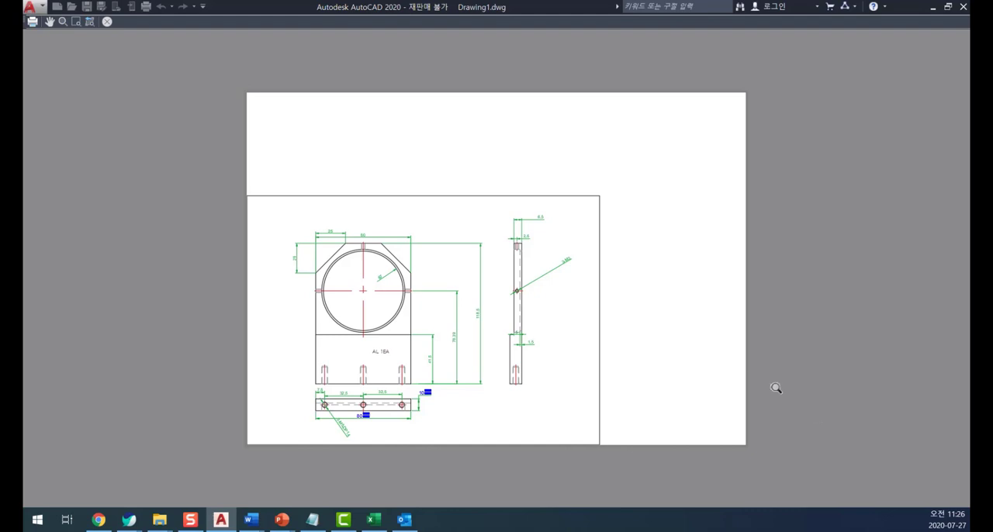
pyautogui.press('Escape')
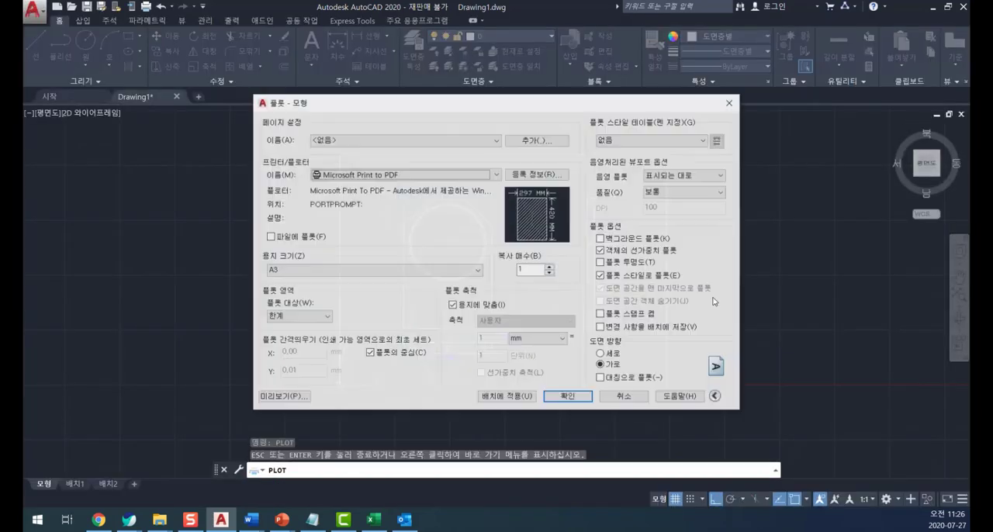
pyautogui.press('Escape')
# - Start a new plot with the MF633C/635C plotter and landscape (가로) orientation, keeping the display (화면표시) plot area
pyautogui.write('plot')
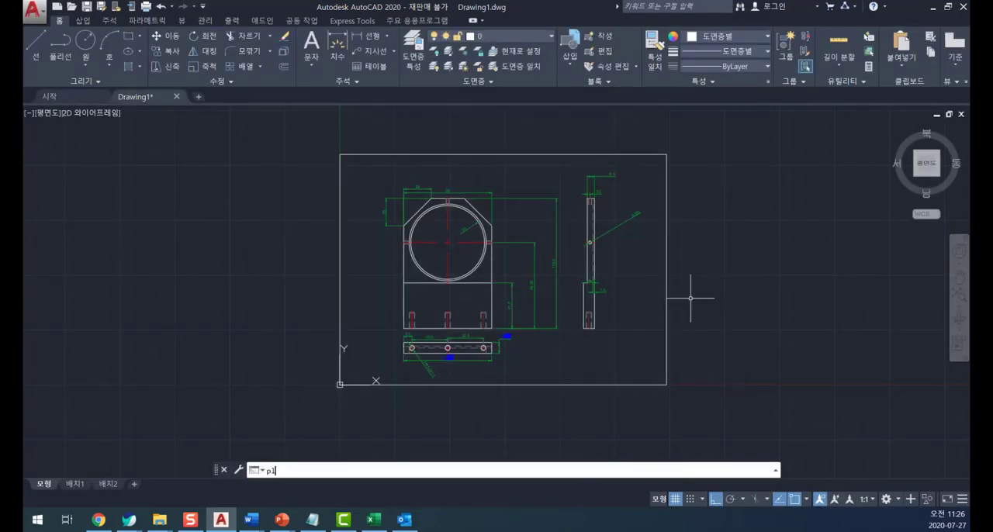
pyautogui.press('Return')
pyautogui.click(302, 317)
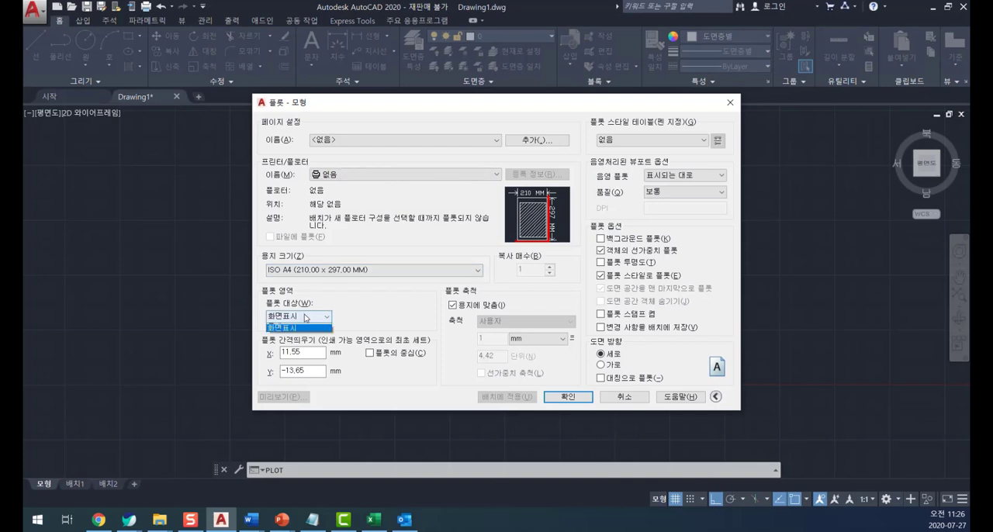
pyautogui.click(291, 345)
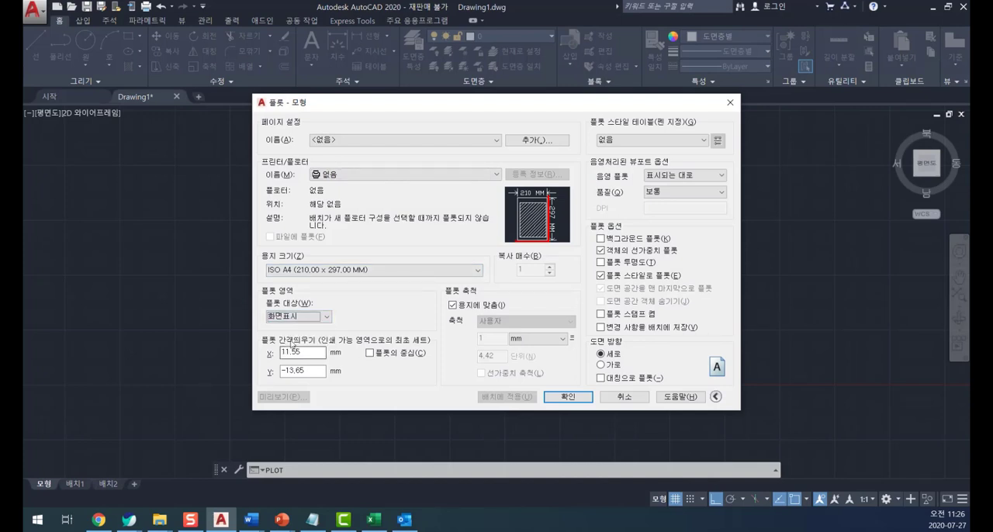
pyautogui.click(347, 175)
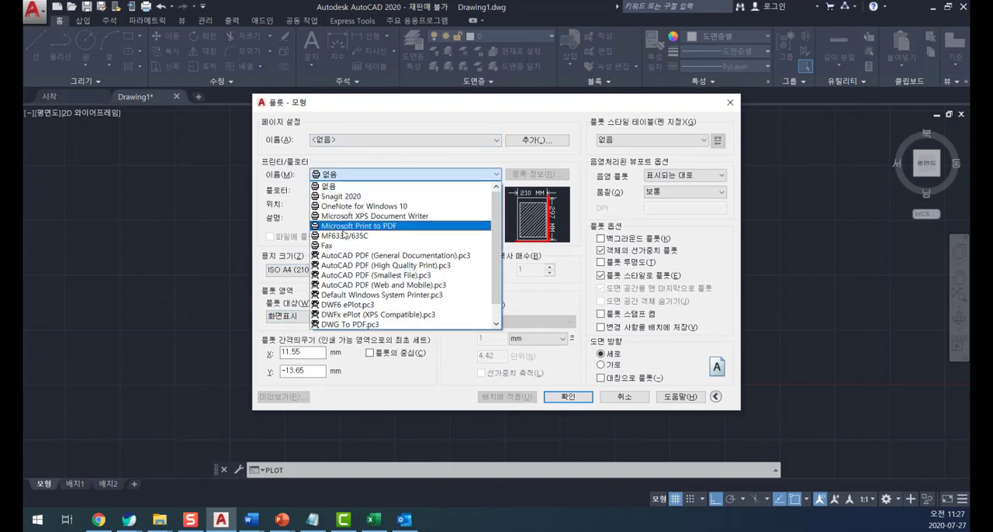
pyautogui.click(345, 235)
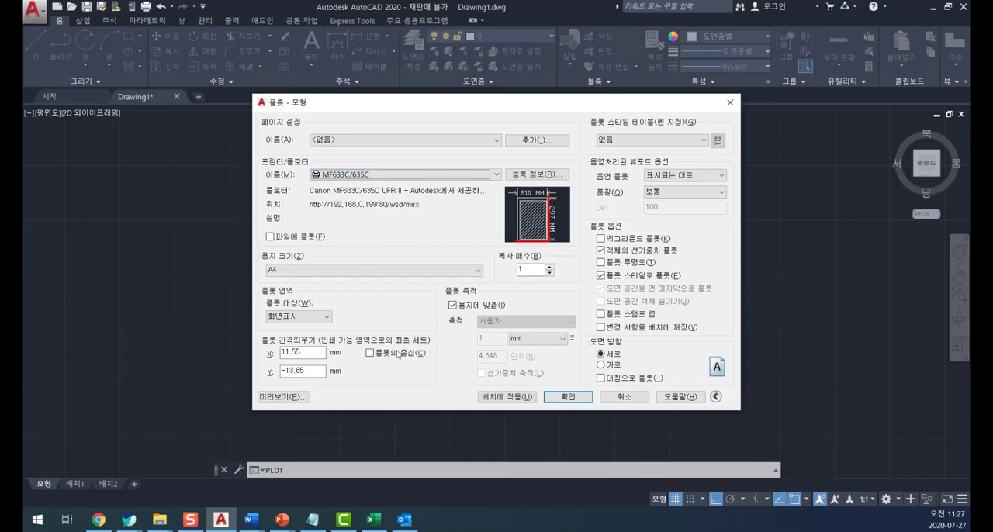
pyautogui.click(612, 365)
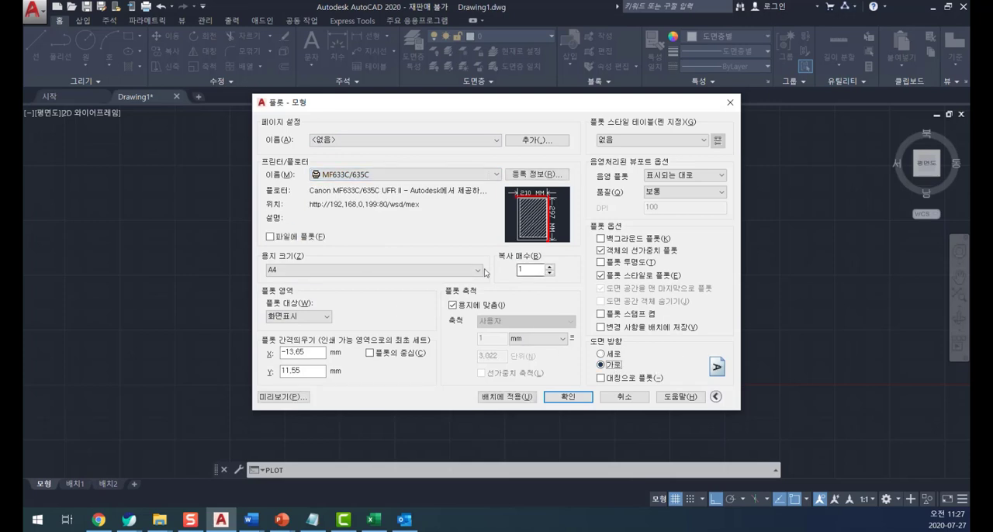
pyautogui.moveTo(427, 106); pyautogui.dragTo(480, 87)
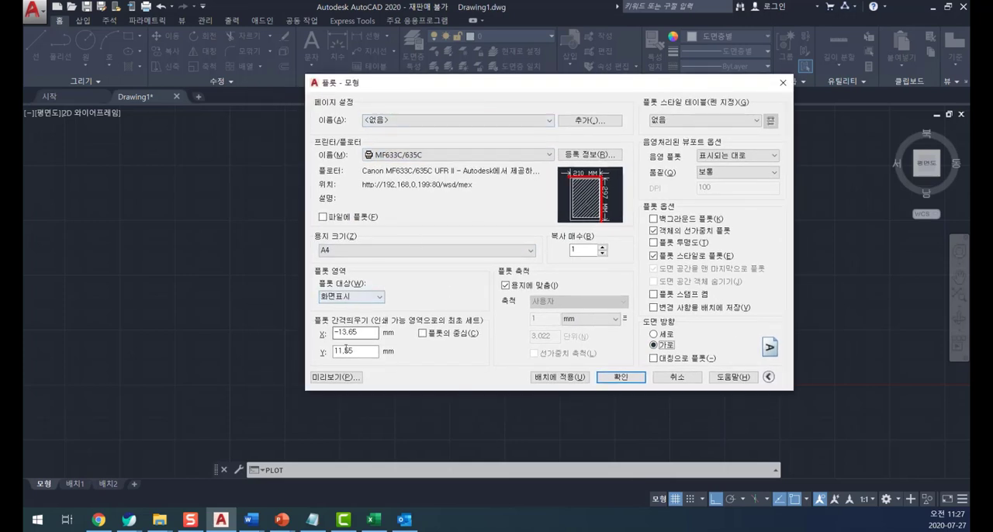
# - Preview the uncentered A4 plot of the current display, and cancel the plot
pyautogui.click(332, 378)
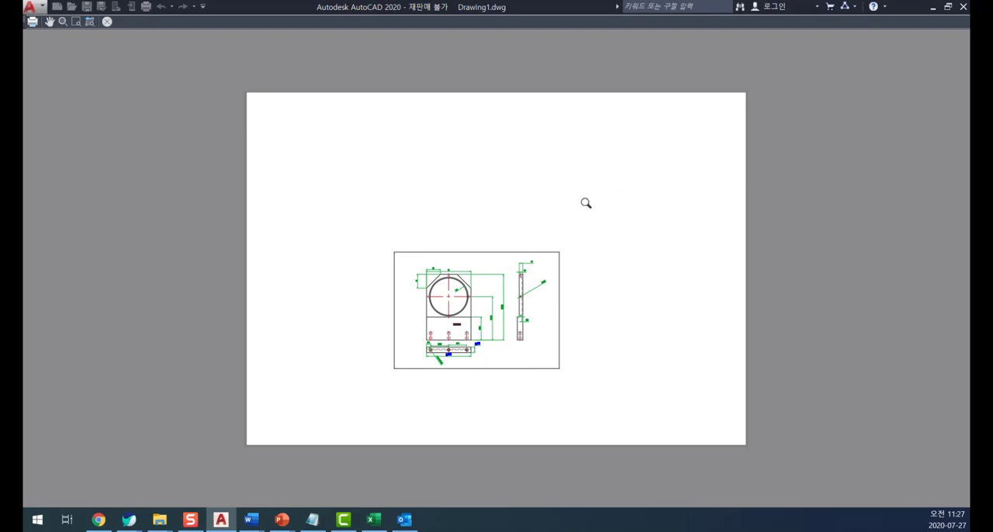
pyautogui.press('Escape')
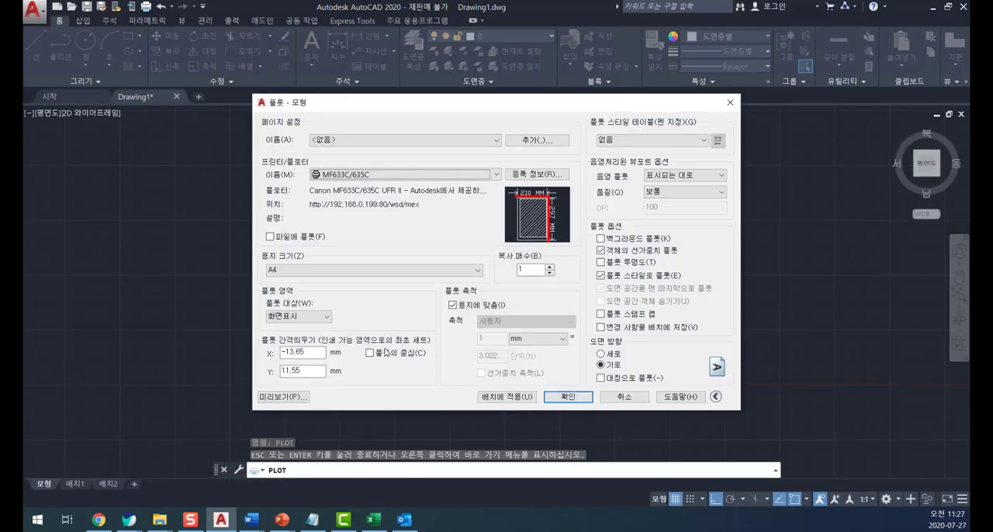
pyautogui.click(621, 400)
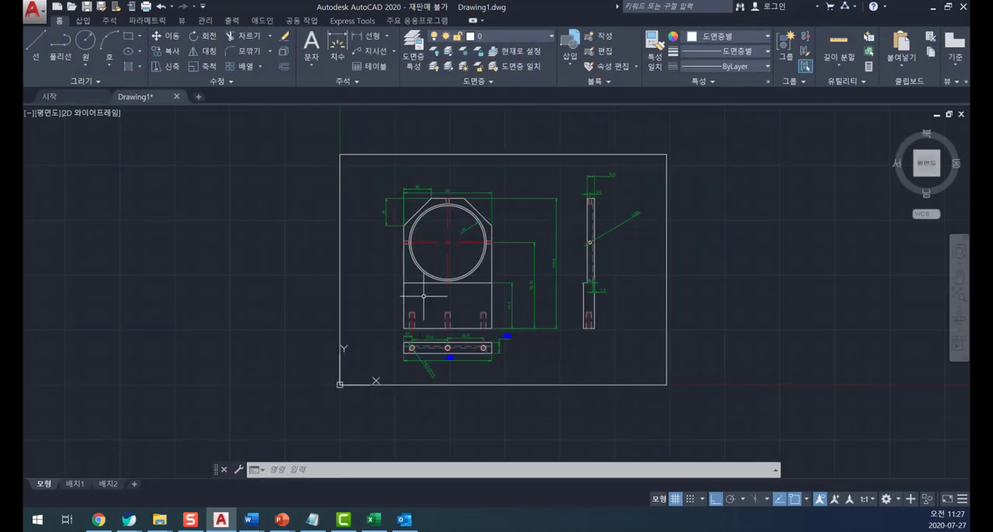
# - Start a plot of a close-up of the front view's upper part, using the MF633C/635C plotter
pyautogui.scroll(2, 490, 286)
pyautogui.moveTo(489, 286); pyautogui.dragTo(465, 326, button='middle')
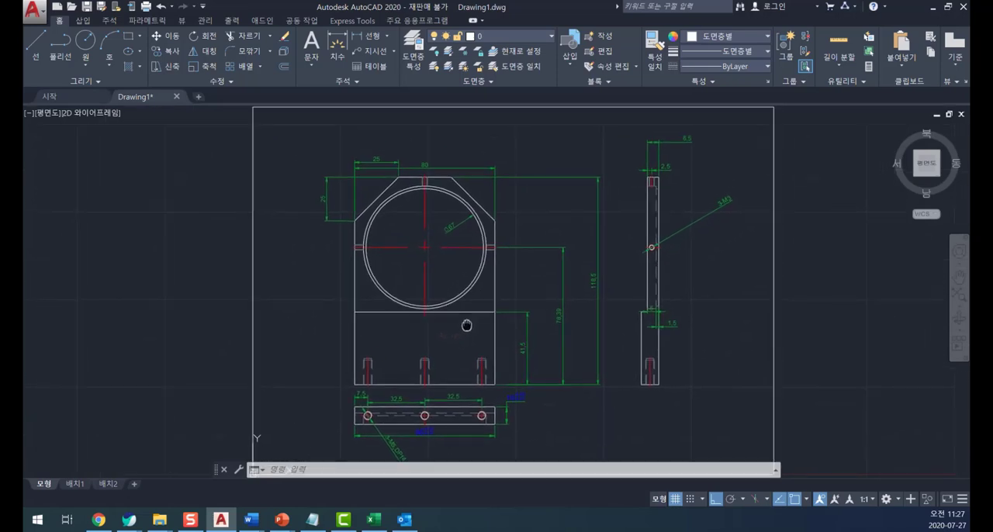
pyautogui.scroll(-2, 466, 326)
pyautogui.scroll(5, 497, 308)
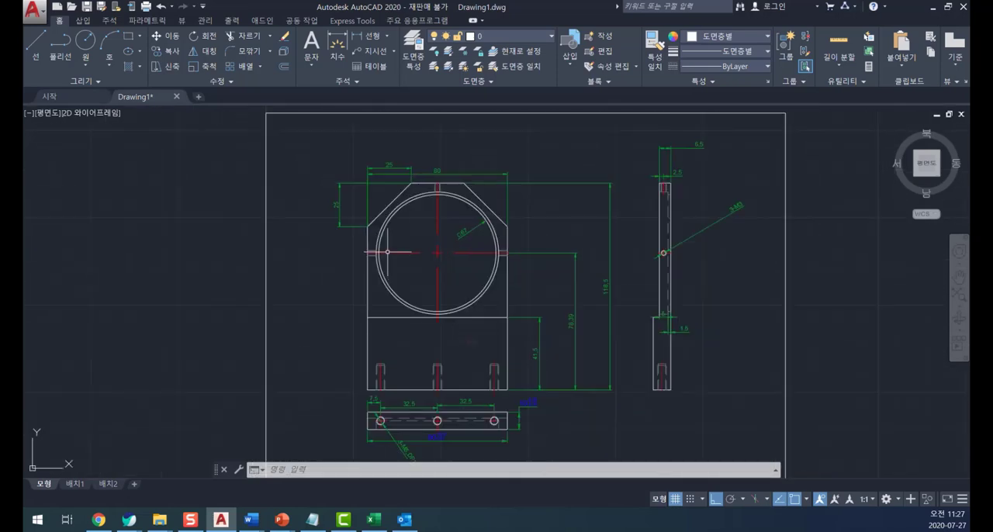
pyautogui.moveTo(394, 230)
pyautogui.mouseDown(button='middle')
pyautogui.moveTo(459, 300)
pyautogui.moveTo(396, 331)
pyautogui.moveTo(357, 327)
pyautogui.mouseUp(button='middle')
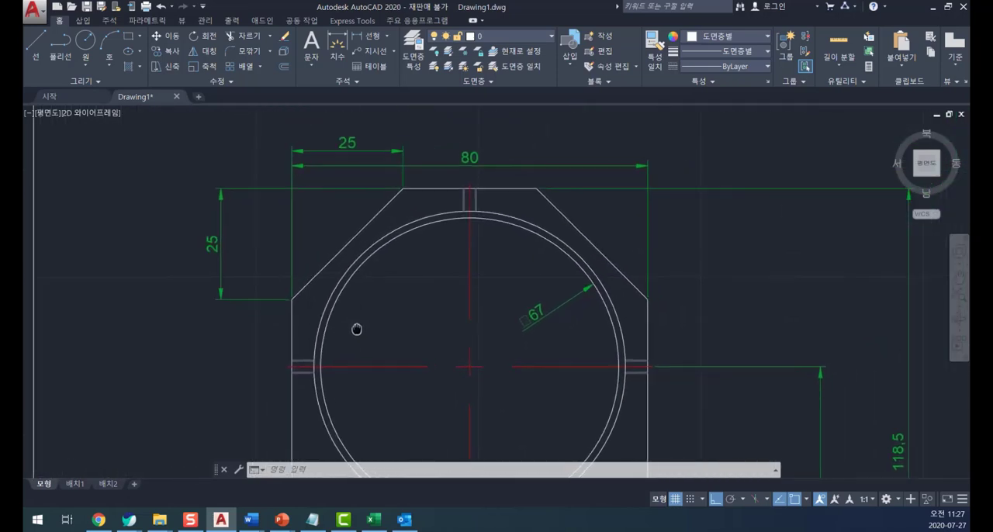
pyautogui.write('PLOT')
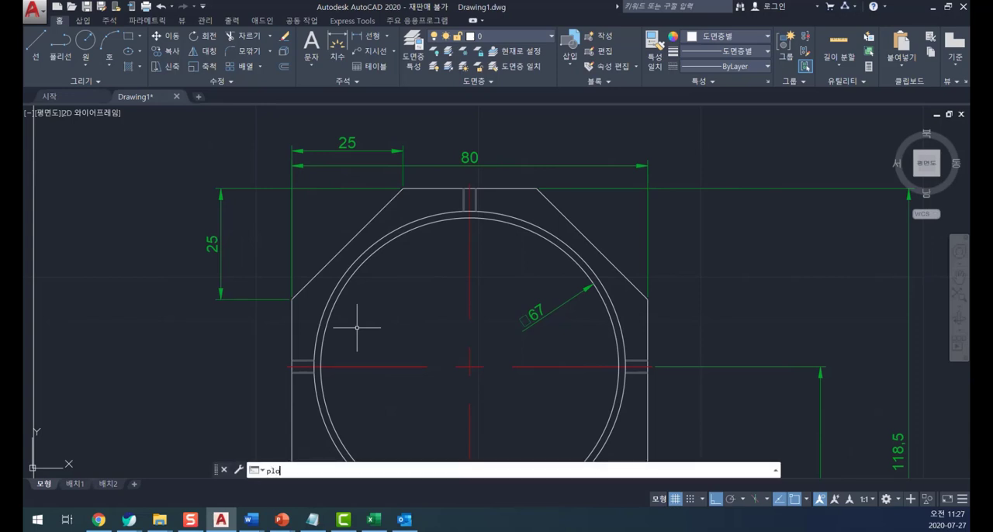
pyautogui.press('Return')
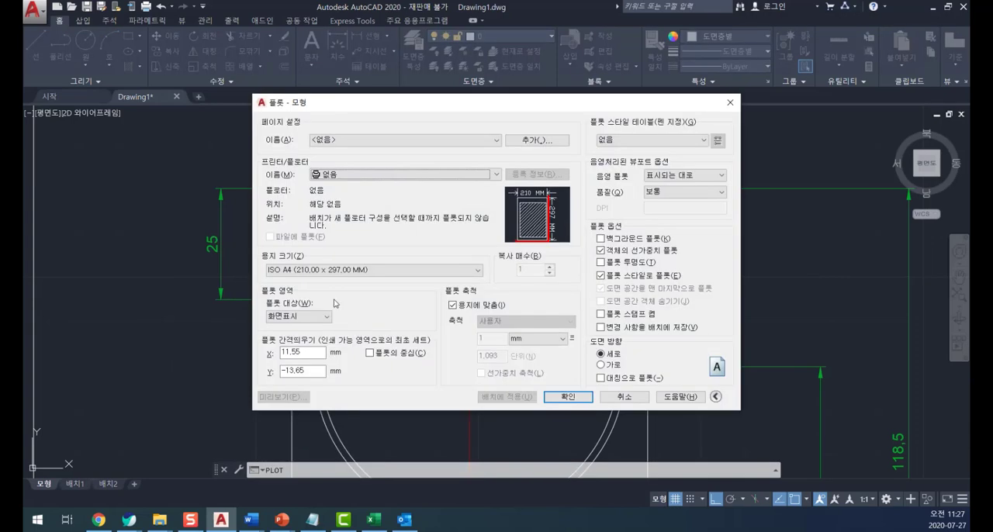
pyautogui.click(358, 178)
pyautogui.click(344, 235)
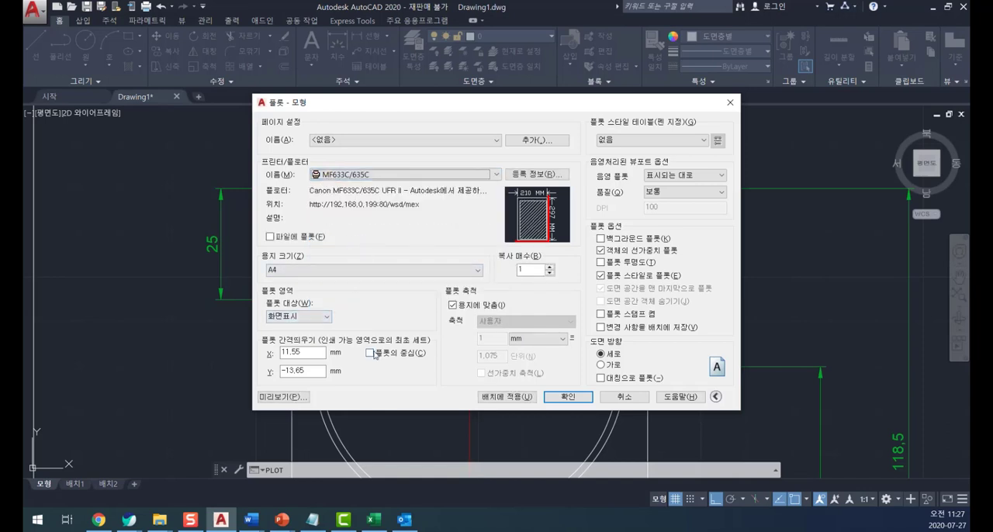
# - Preview the display (화면표시) plot centered in landscape (가로) orientation, and return to the plot settings
pyautogui.click(370, 353)
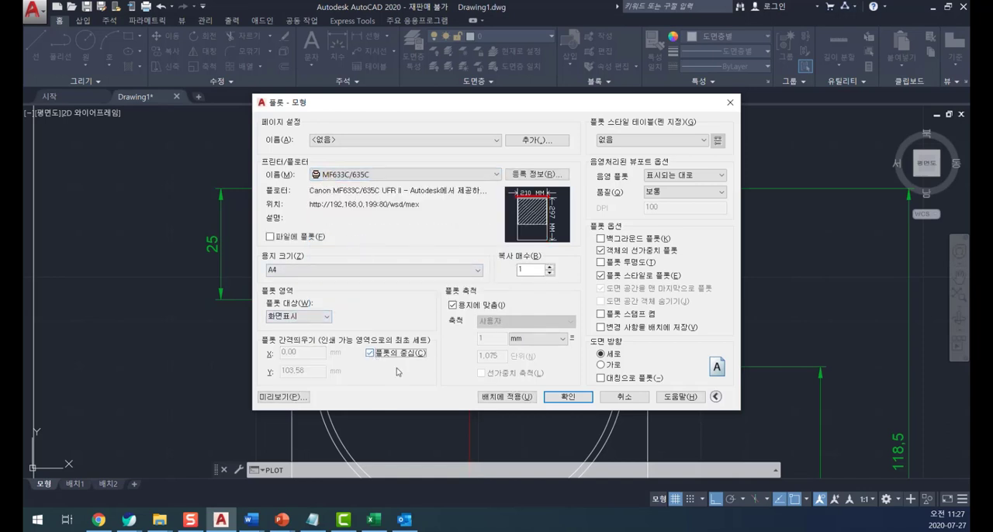
pyautogui.click(601, 365)
pyautogui.click(282, 396)
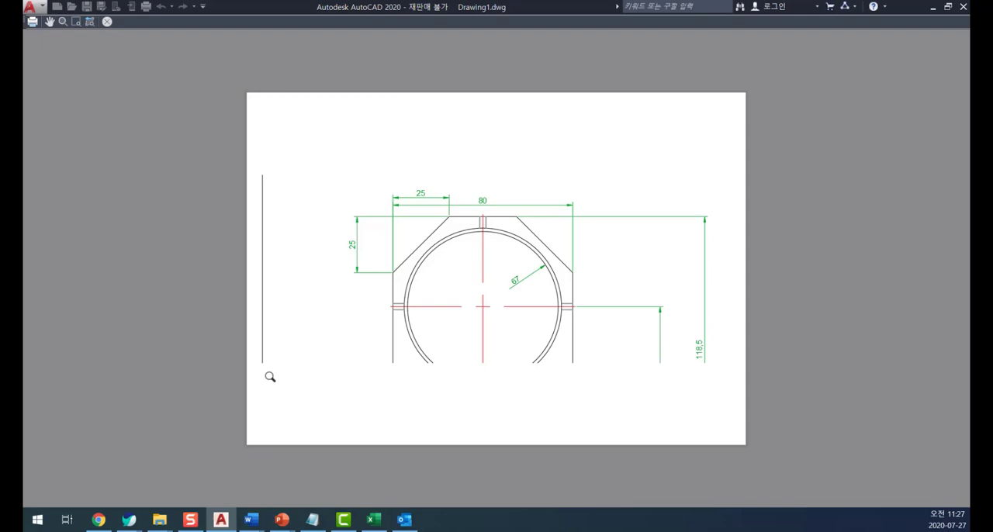
pyautogui.press('Escape')
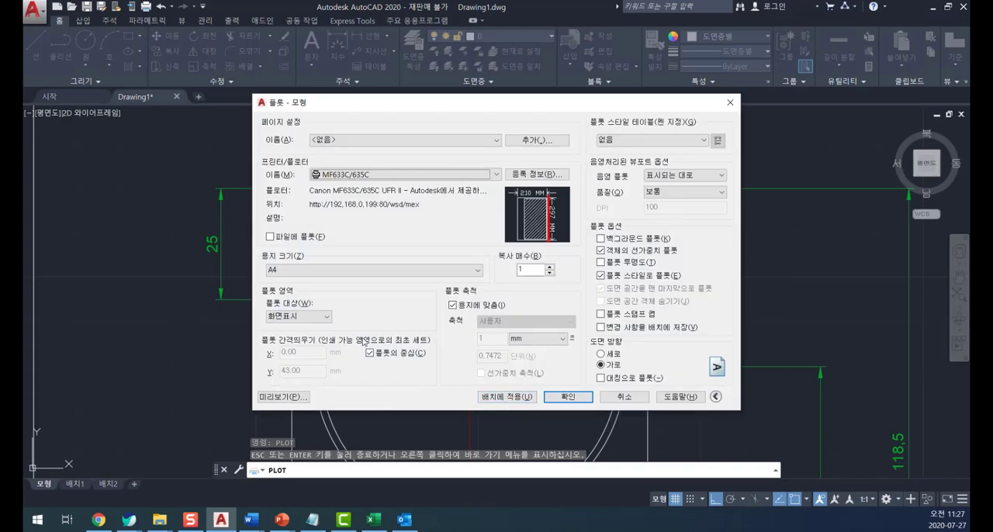
# - Set the plot area to a window (윈도우) spanning opposite corners of the drawing's border rectangle, and preview the plot
pyautogui.click(300, 317)
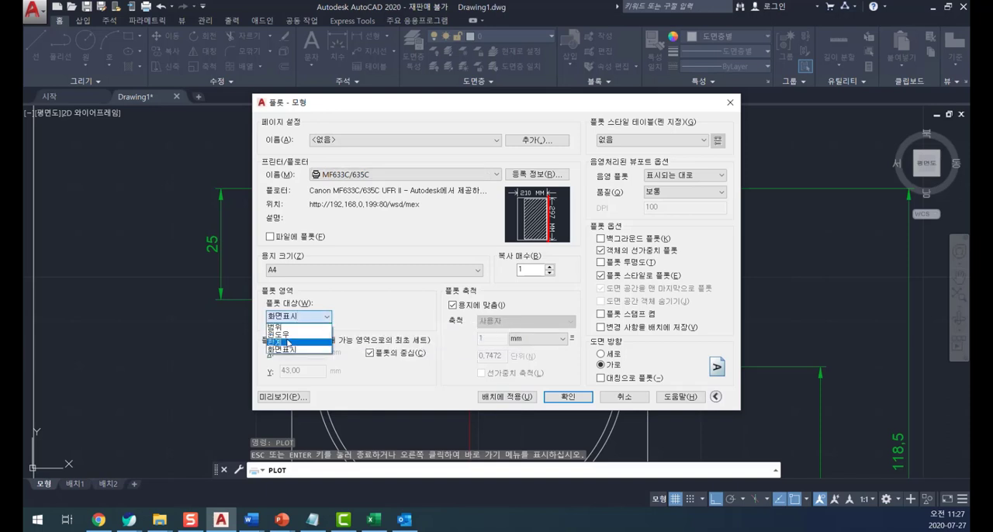
pyautogui.click(287, 348)
pyautogui.scroll(-5, 185, 262)
pyautogui.scroll(-2, 185, 262)
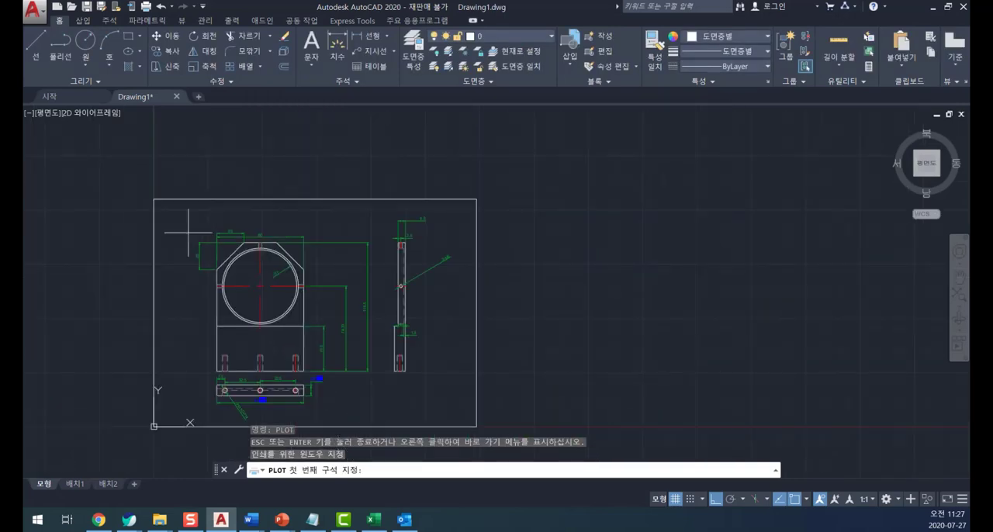
pyautogui.click(154, 200)
pyautogui.click(476, 426)
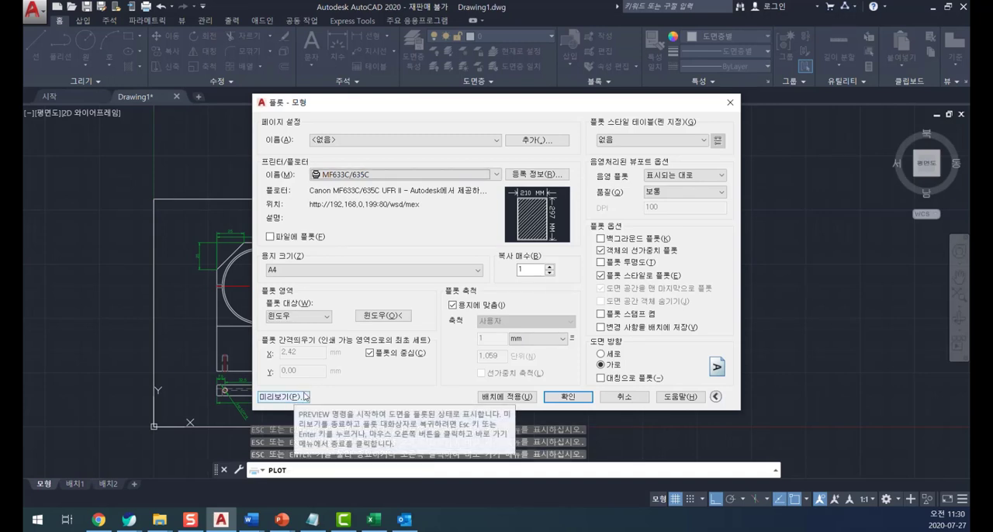
pyautogui.click(304, 396)
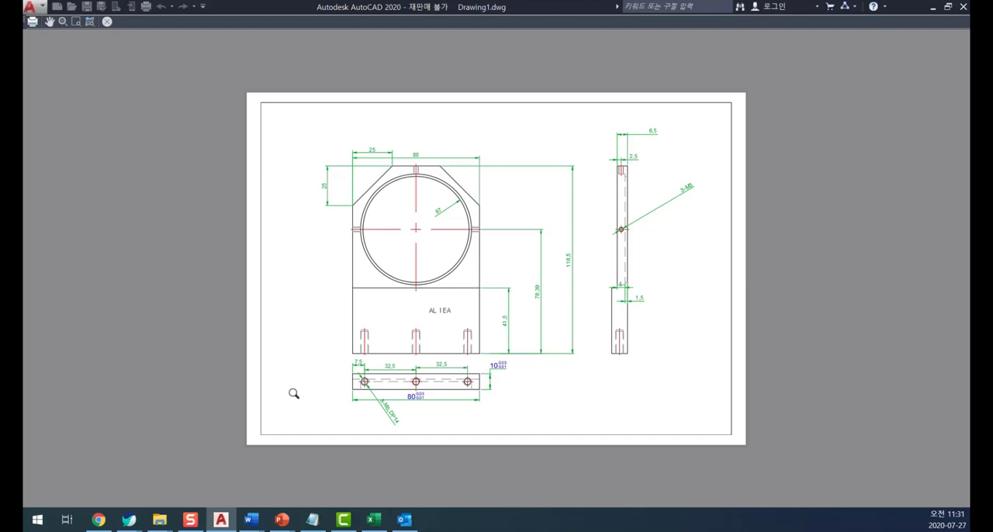
# - Exit the plot preview, set the plot style table to monochrome.ctb and apply it to all tabs
pyautogui.press('Escape')
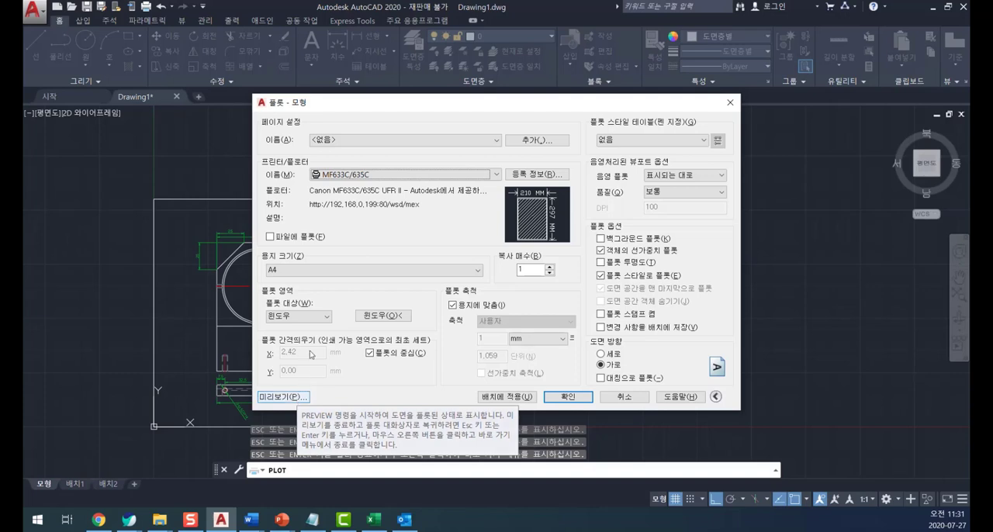
pyautogui.click(639, 140)
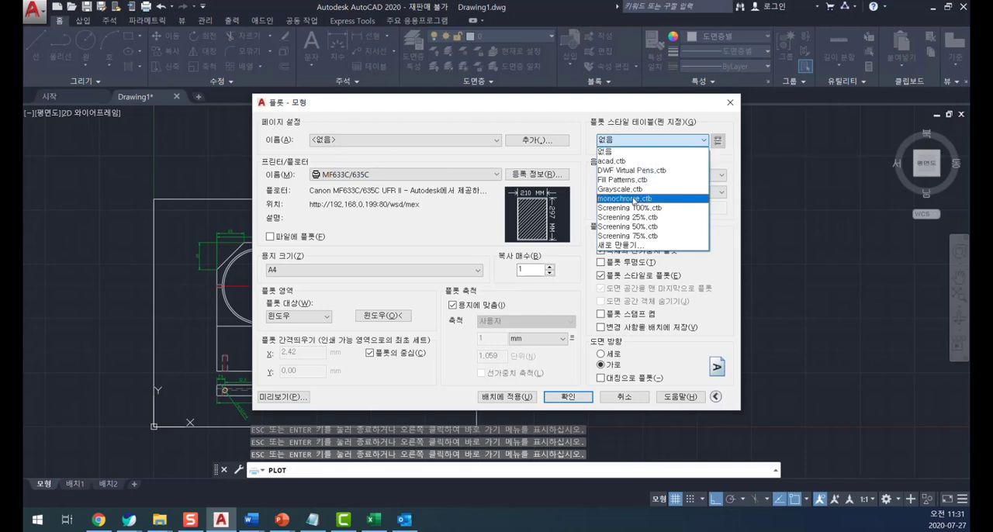
pyautogui.click(633, 199)
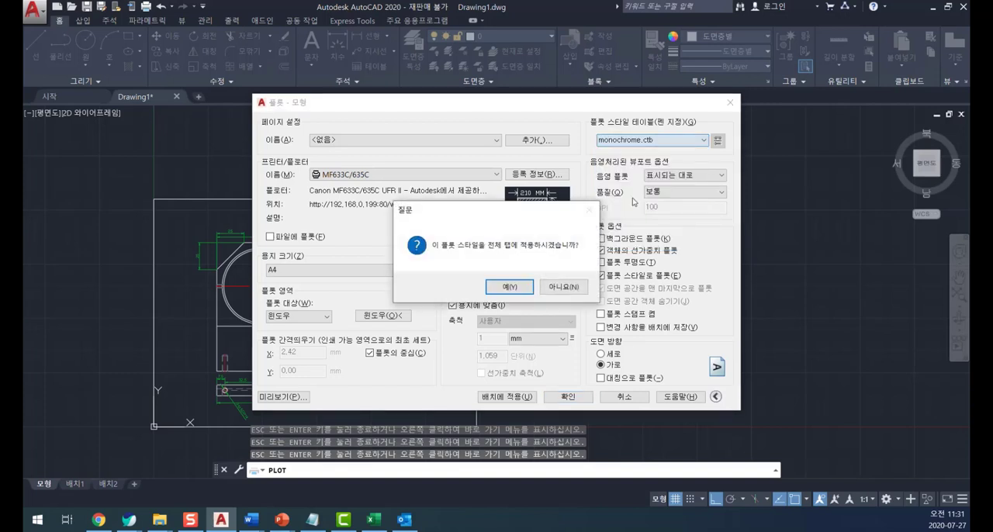
pyautogui.click(509, 288)
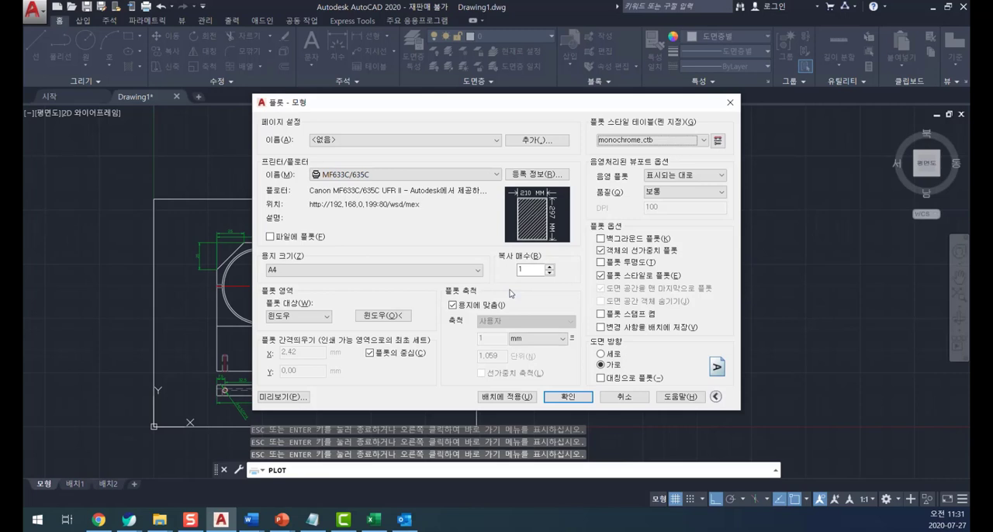
# - Open monochrome.ctb in the plot style table editor and look through the lineweight (선가중치) choices for color 1
pyautogui.moveTo(496, 108)
pyautogui.mouseDown()
pyautogui.moveTo(611, 114)
pyautogui.moveTo(733, 139)
pyautogui.mouseUp()
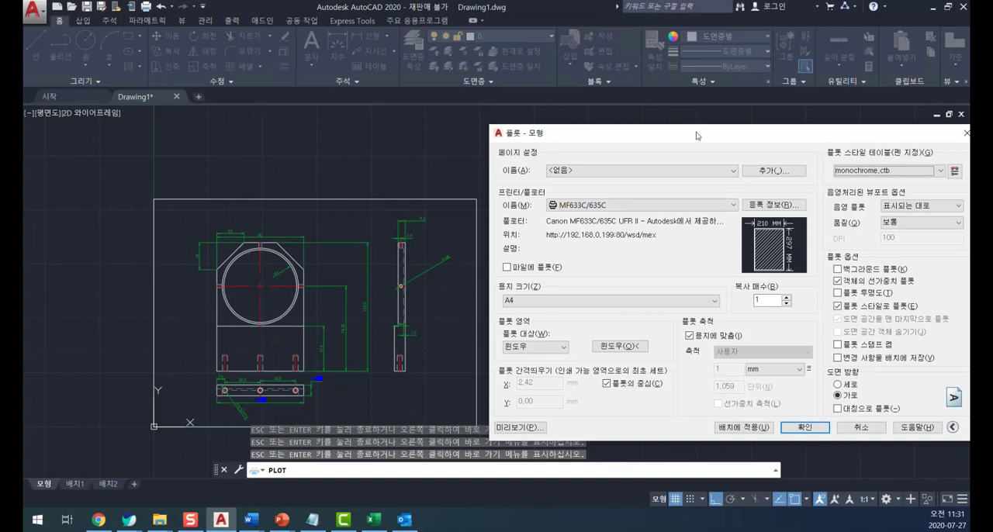
pyautogui.moveTo(695, 136); pyautogui.dragTo(436, 107)
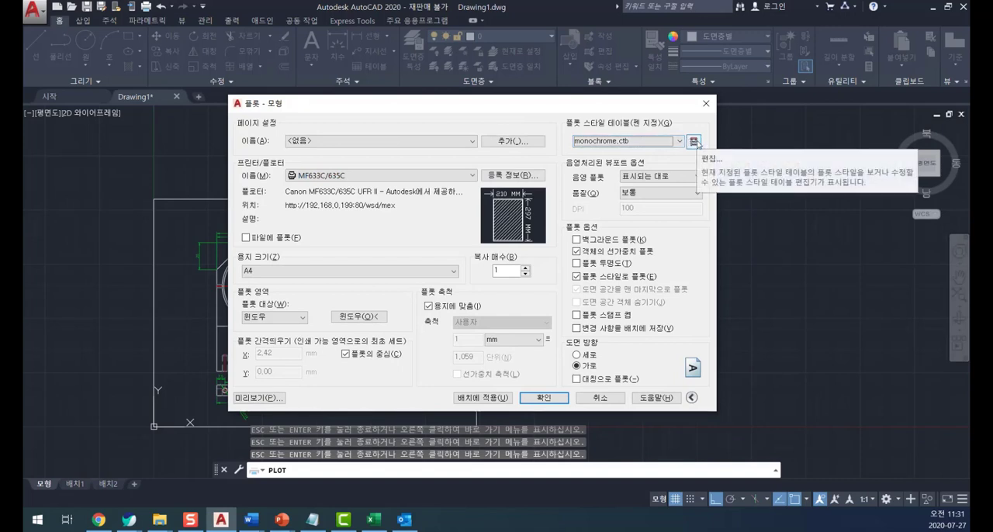
pyautogui.click(693, 141)
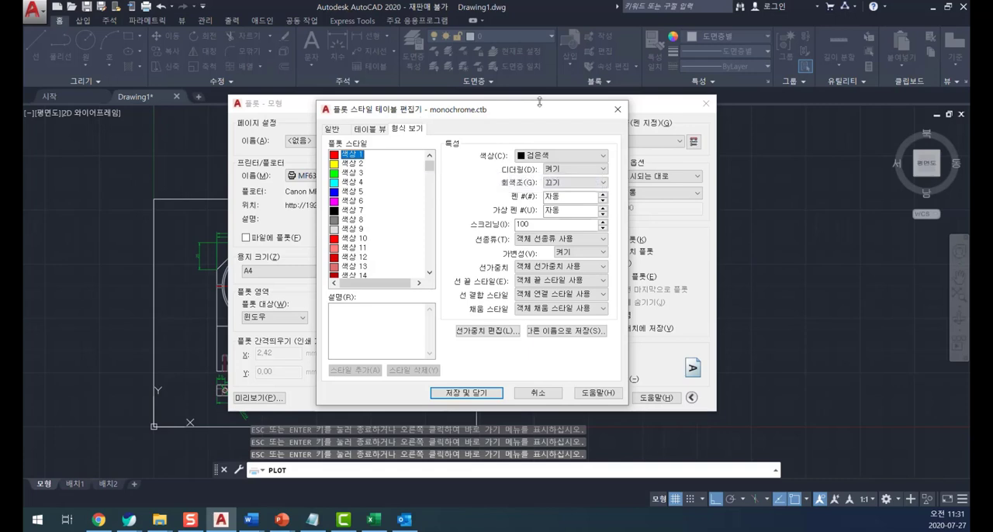
pyautogui.click(524, 269)
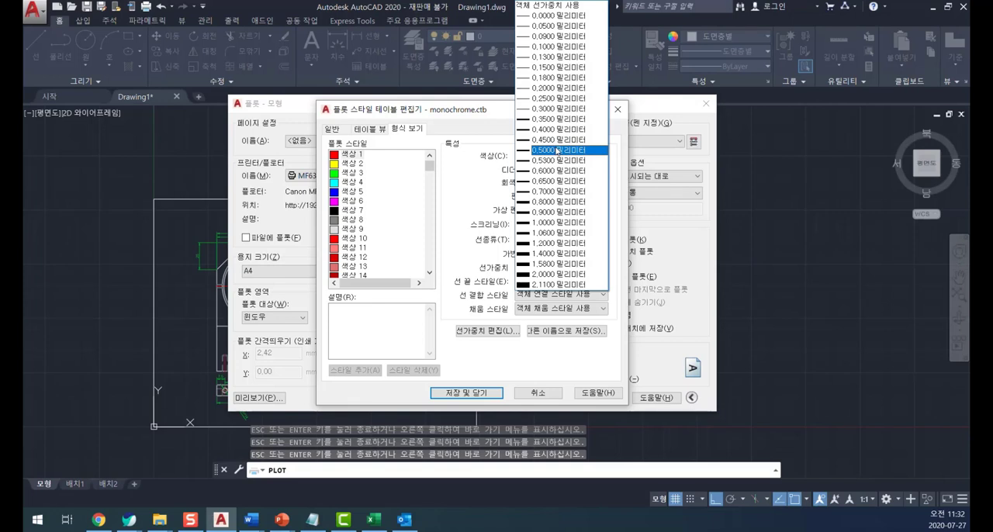
pyautogui.click(433, 200)
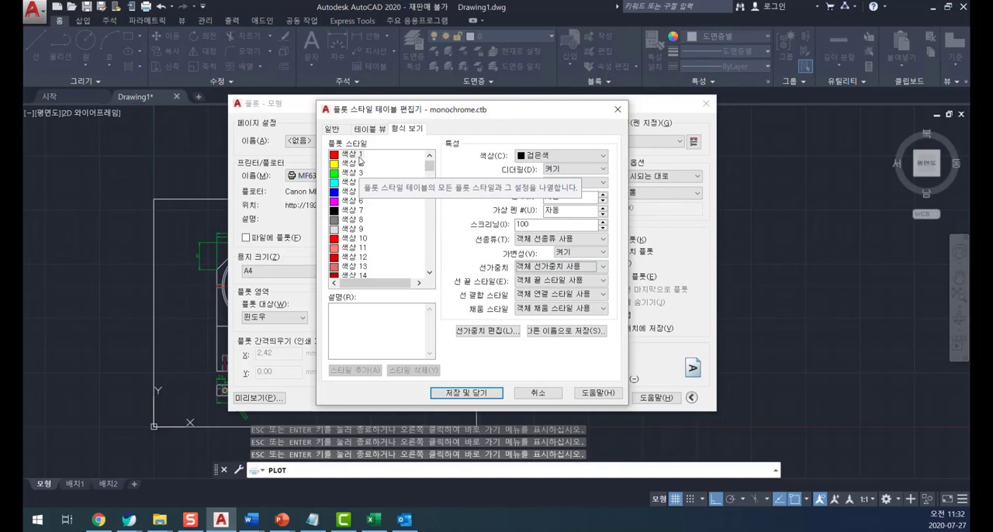
# - Select the plot styles for colors 1 to 7, and go through the style list to select color 255
pyautogui.click(354, 155)
pyautogui.keyDown('shift'); pyautogui.click(355, 211); pyautogui.keyUp('shift')
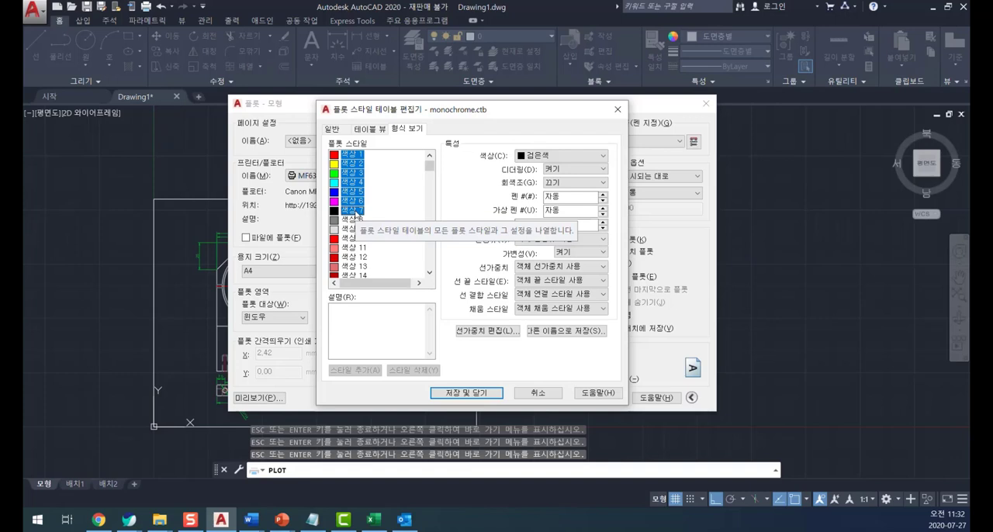
pyautogui.moveTo(429, 166); pyautogui.dragTo(422, 284)
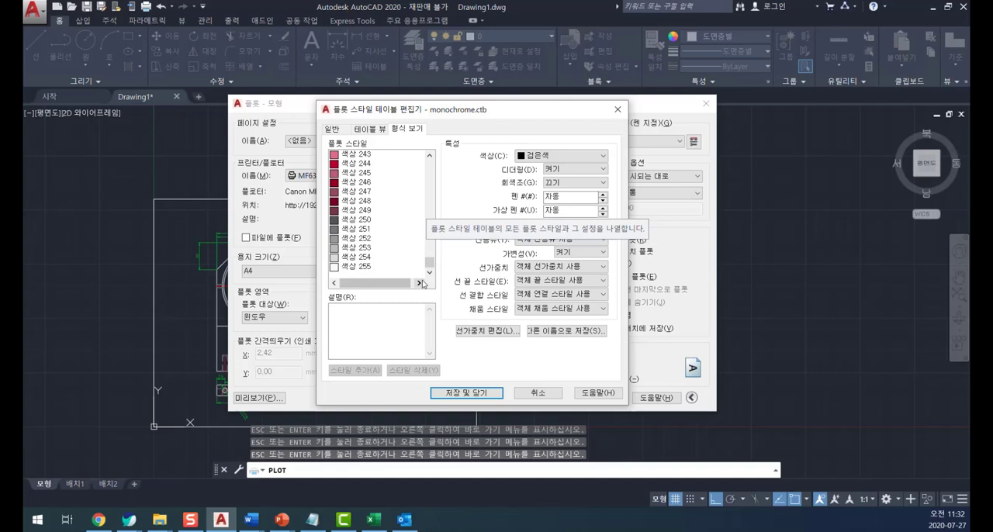
pyautogui.click(356, 267)
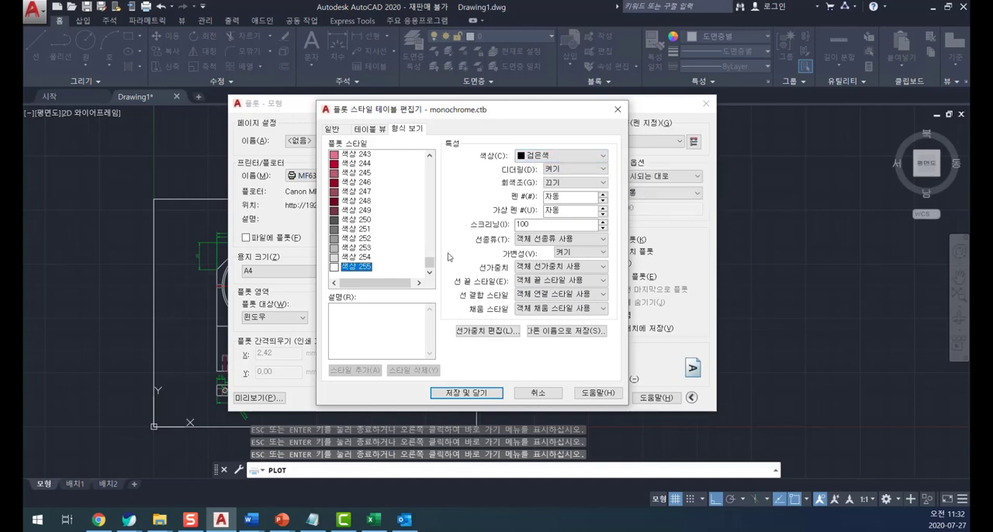
# - Select the plot styles for colors 1 to 7, review their lineweight choices, and save and close the plot style table
pyautogui.moveTo(429, 262); pyautogui.dragTo(428, 157)
pyautogui.click(352, 154)
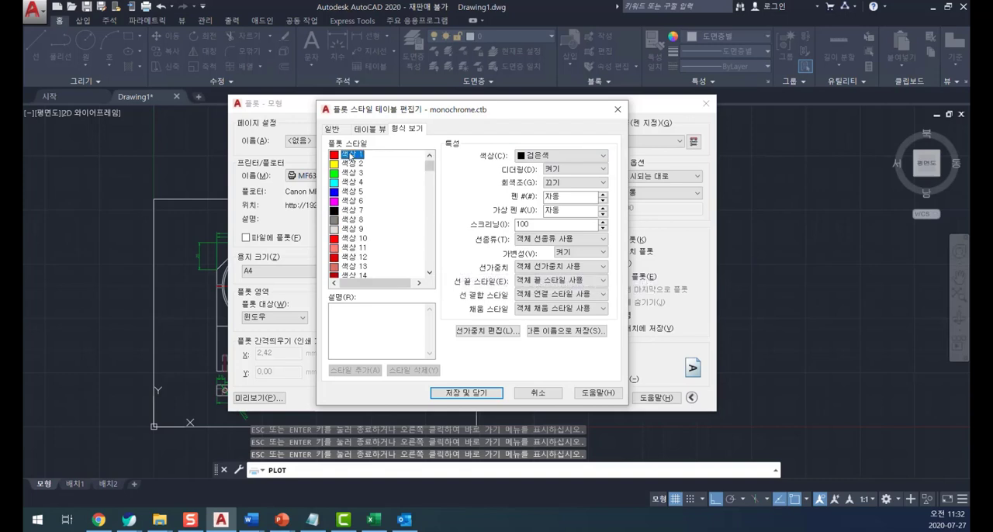
pyautogui.keyDown('shift'); pyautogui.click(353, 210); pyautogui.keyUp('shift')
pyautogui.click(554, 268)
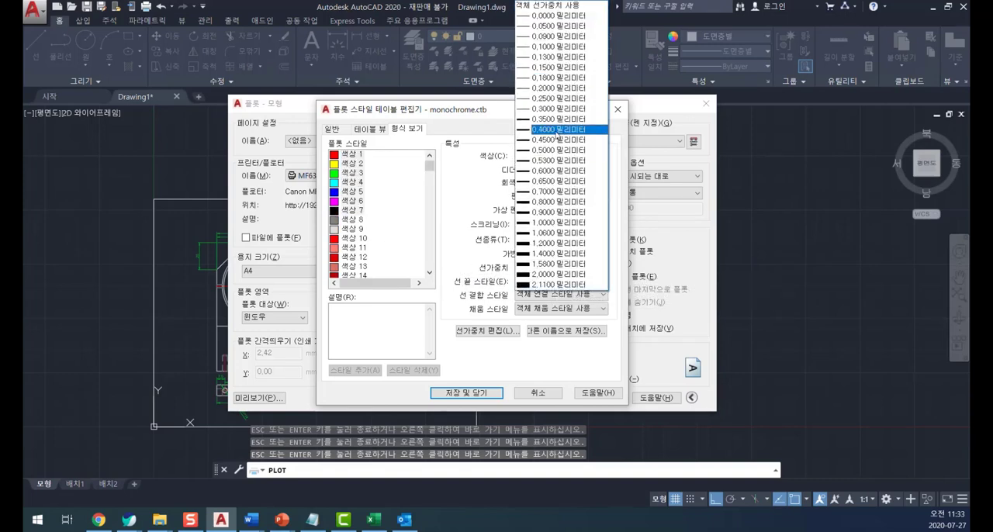
pyautogui.click(482, 134)
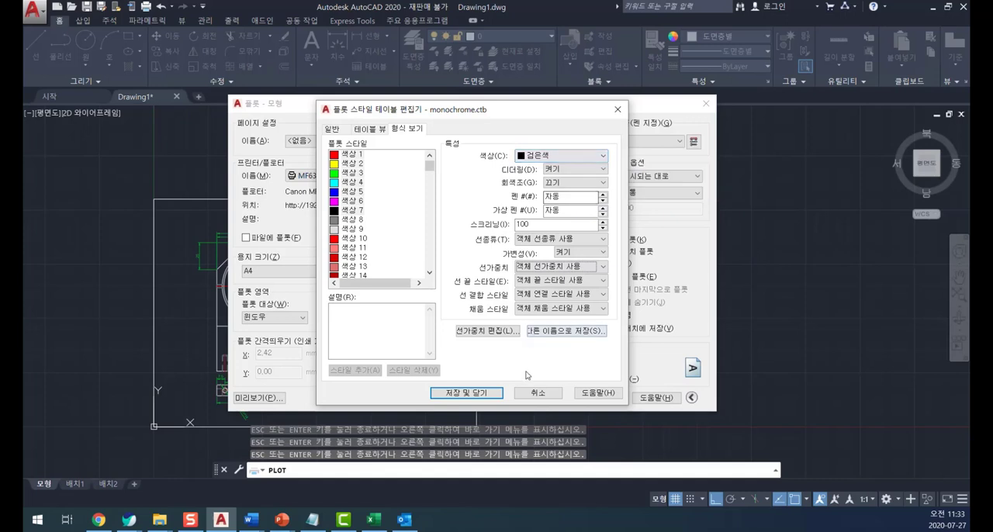
pyautogui.click(489, 393)
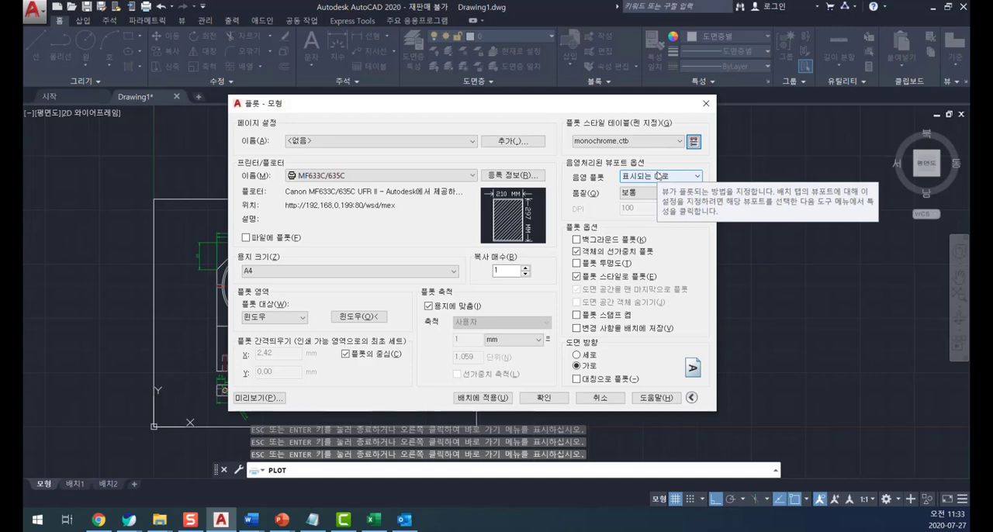
# - Look through the shade plot (음영 플롯) choices, keeping As Displayed (표시되는 대로)
pyautogui.click(657, 176)
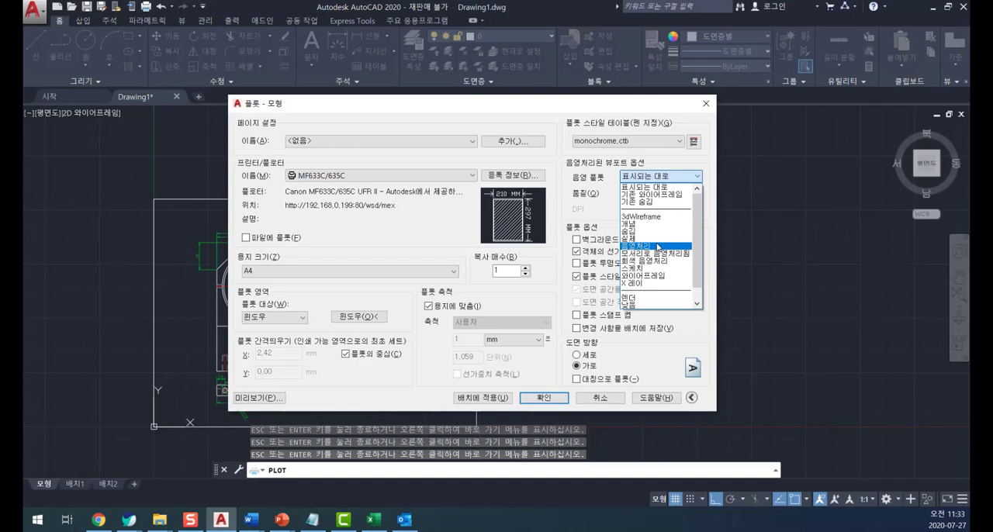
pyautogui.click(608, 210)
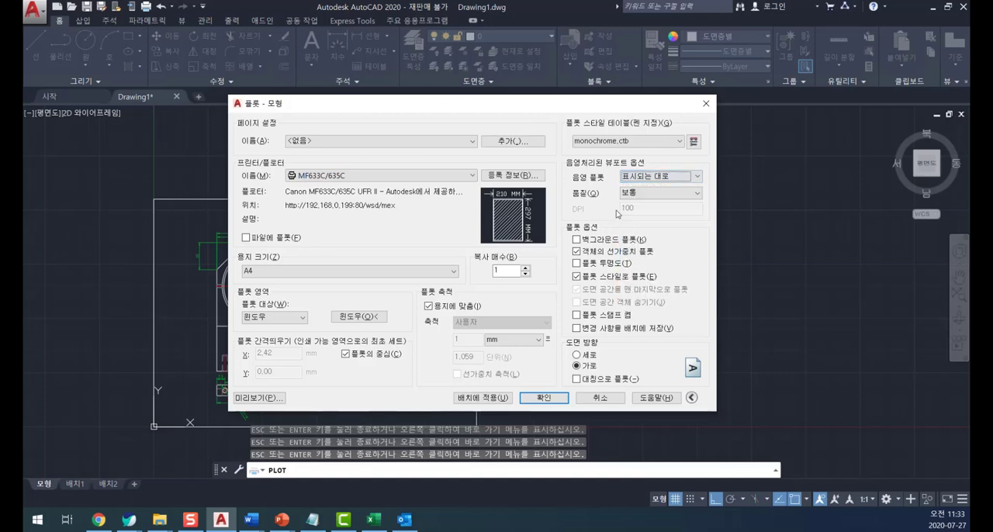